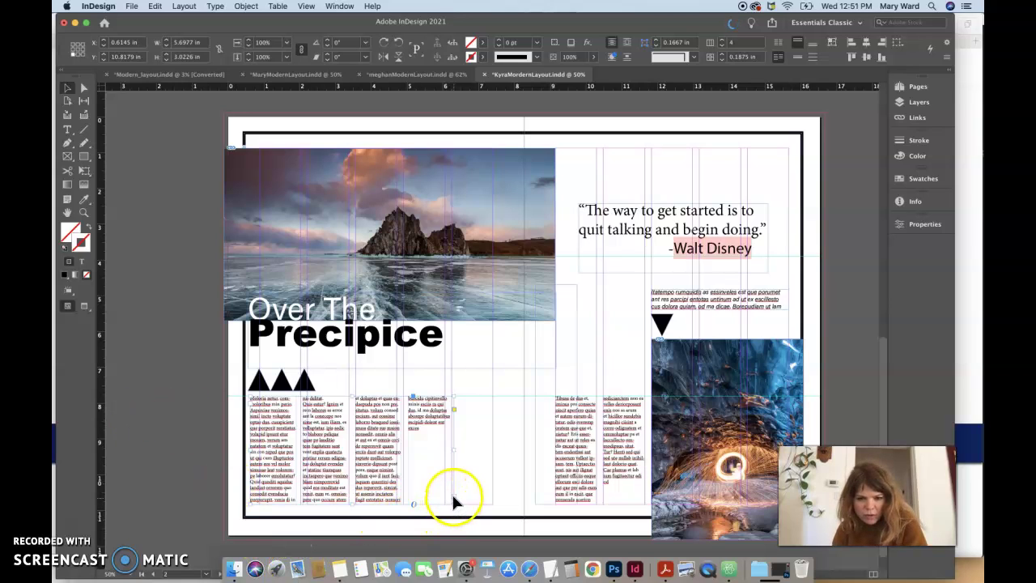
Try pushing the body text down with empty paragraphs, then delete them to restore it.
click(609, 479)
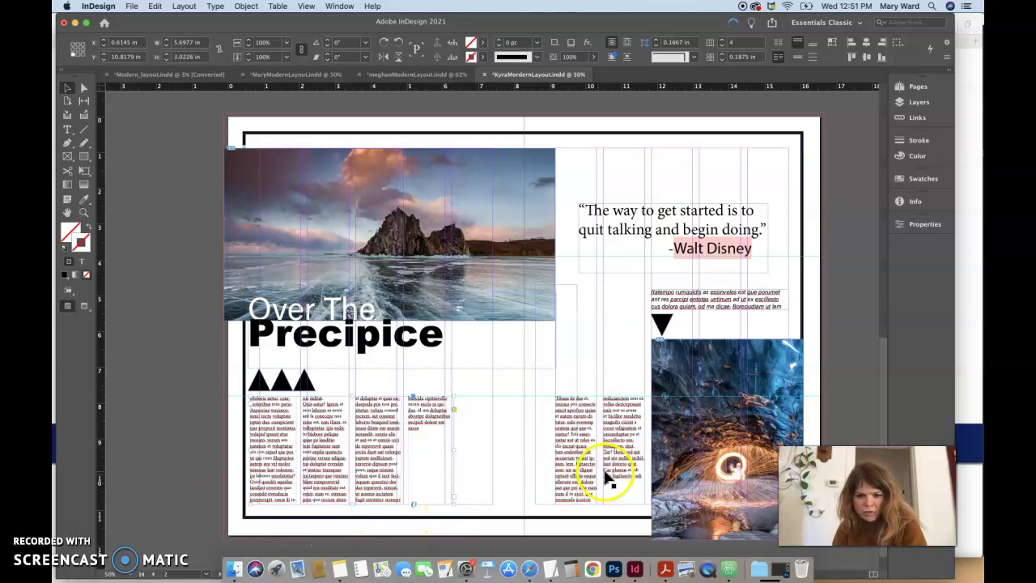
double_click(405, 413)
click(477, 449)
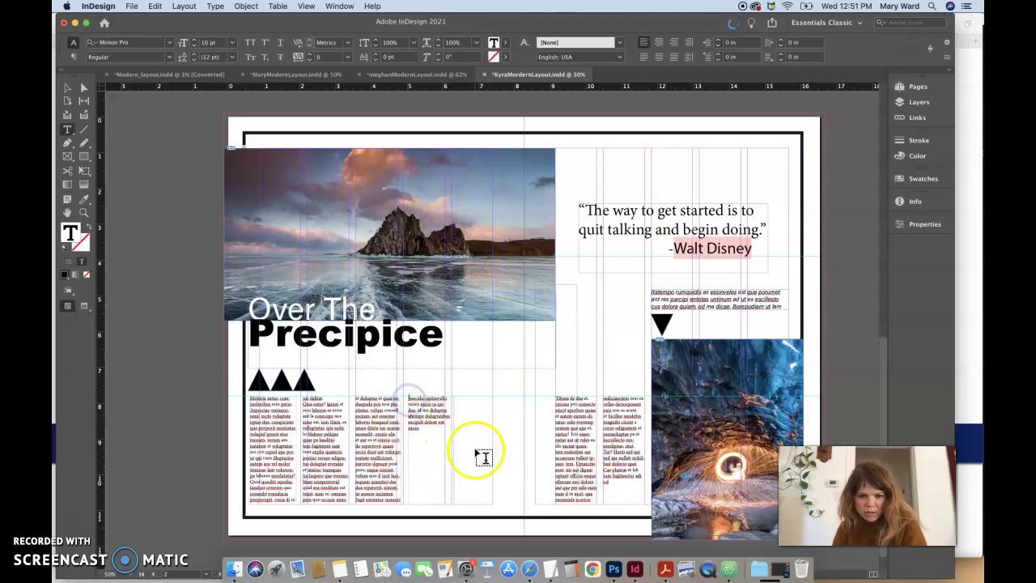
key(Return)
key(Return)
key(Return)
key(Return)
key(Return)
key(Return)
key(Return)
key(Return)
key(Return)
key(Return)
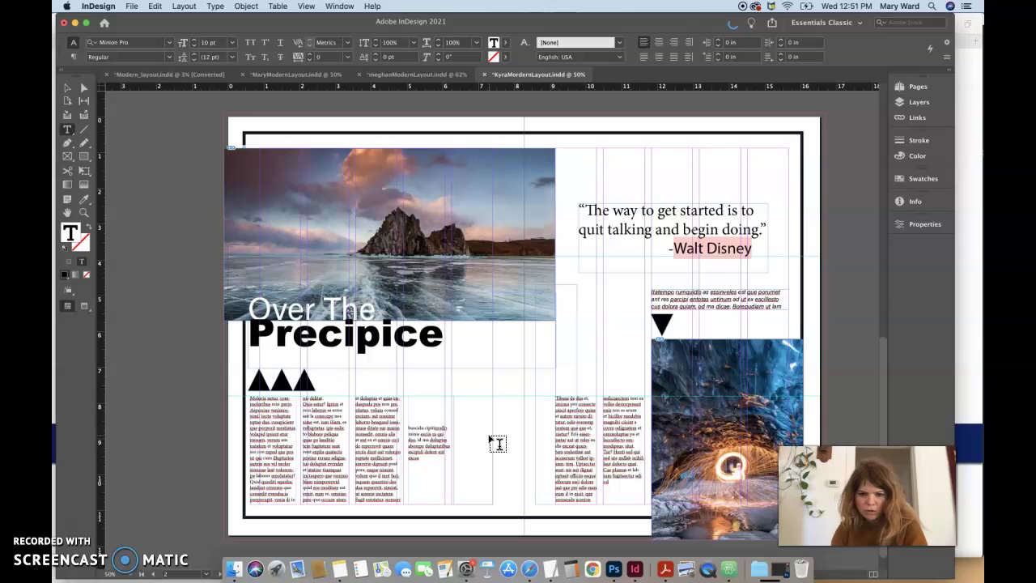
key(Return)
key(Return)
key(Return)
key(Return)
key(Return)
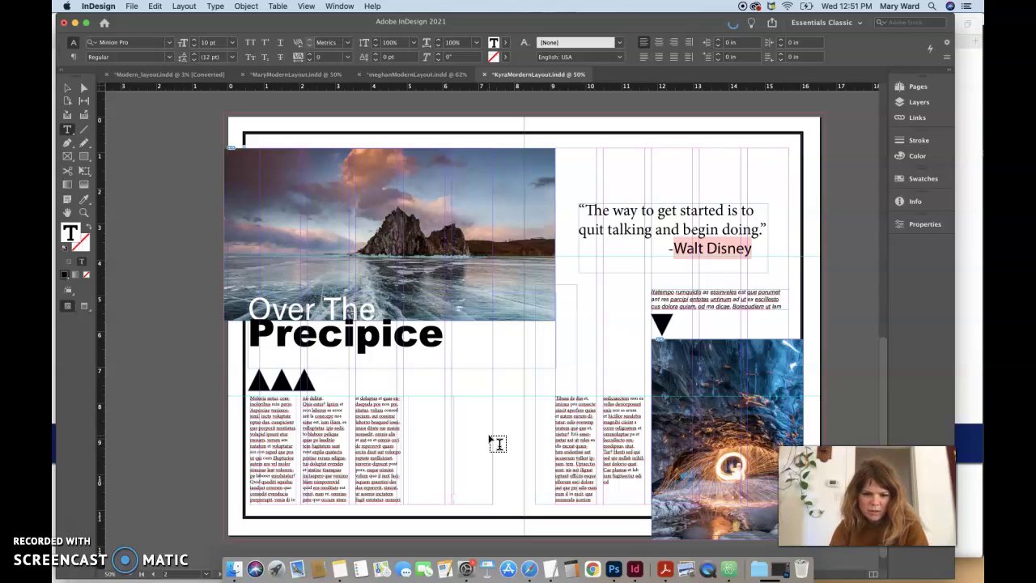
key(BackSpace)
key(BackSpace)
key(BackSpace)
key(BackSpace)
key(BackSpace)
key(BackSpace)
key(BackSpace)
key(BackSpace)
key(BackSpace)
key(BackSpace)
key(BackSpace)
key(BackSpace)
key(BackSpace)
key(BackSpace)
key(BackSpace)
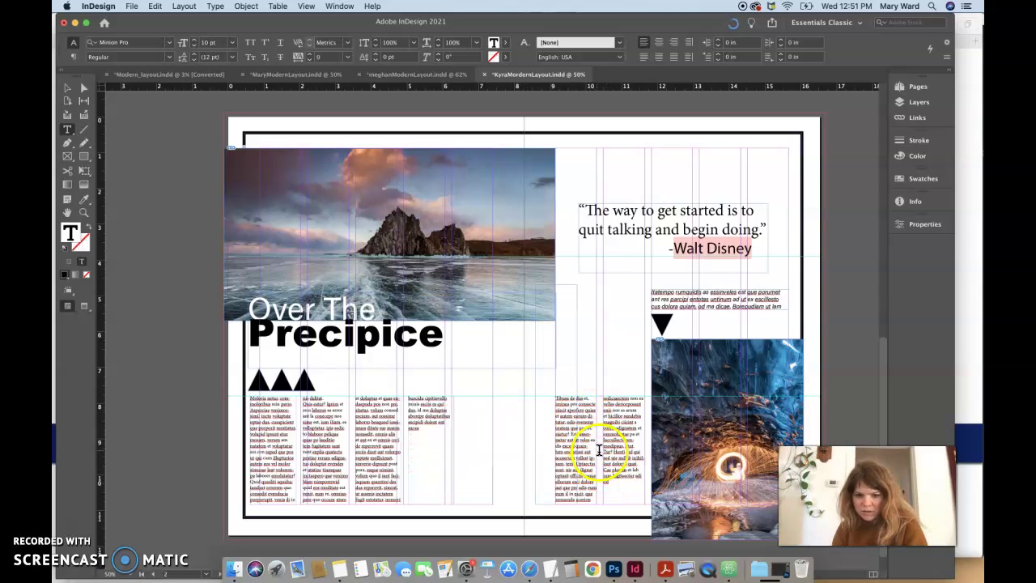
click(68, 87)
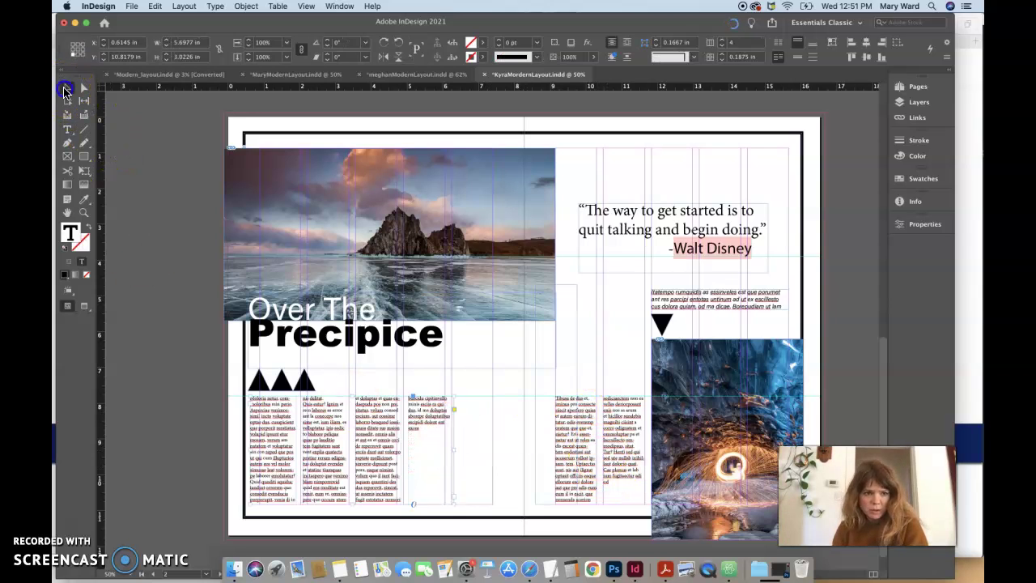
Delete the right page's two-column text frame and draw a new text frame there.
click(573, 432)
click(595, 445)
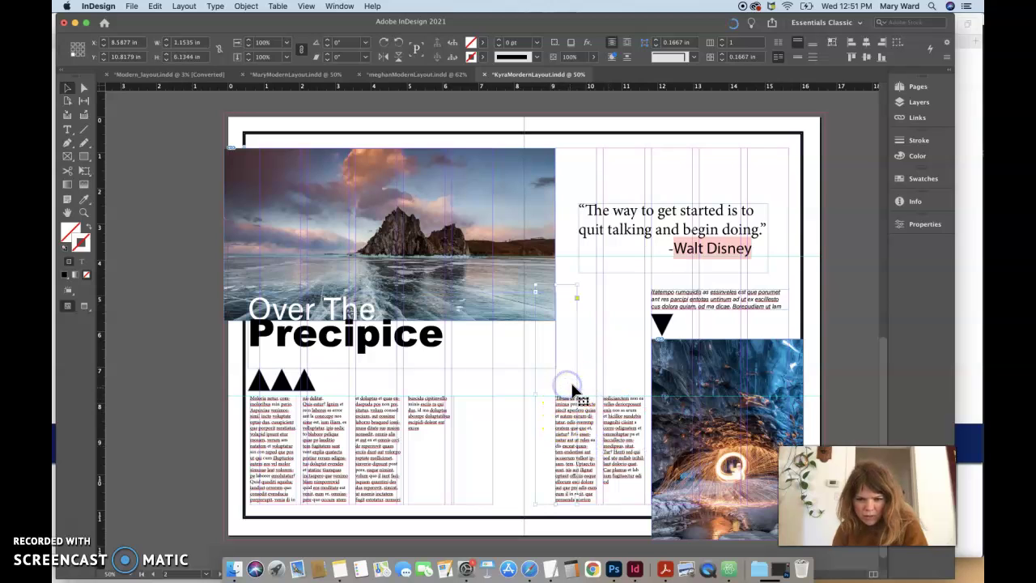
click(590, 402)
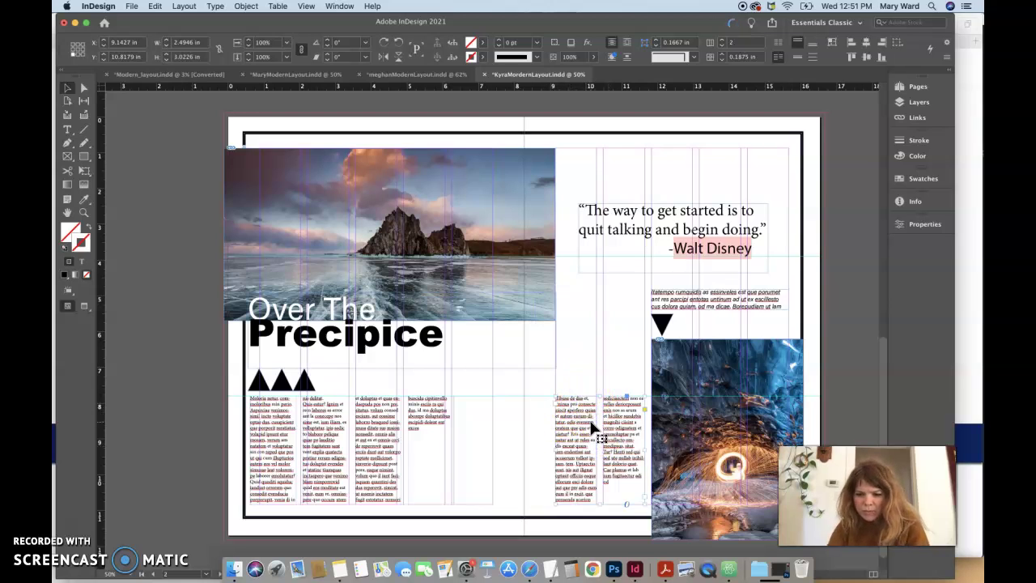
key(Delete)
click(67, 129)
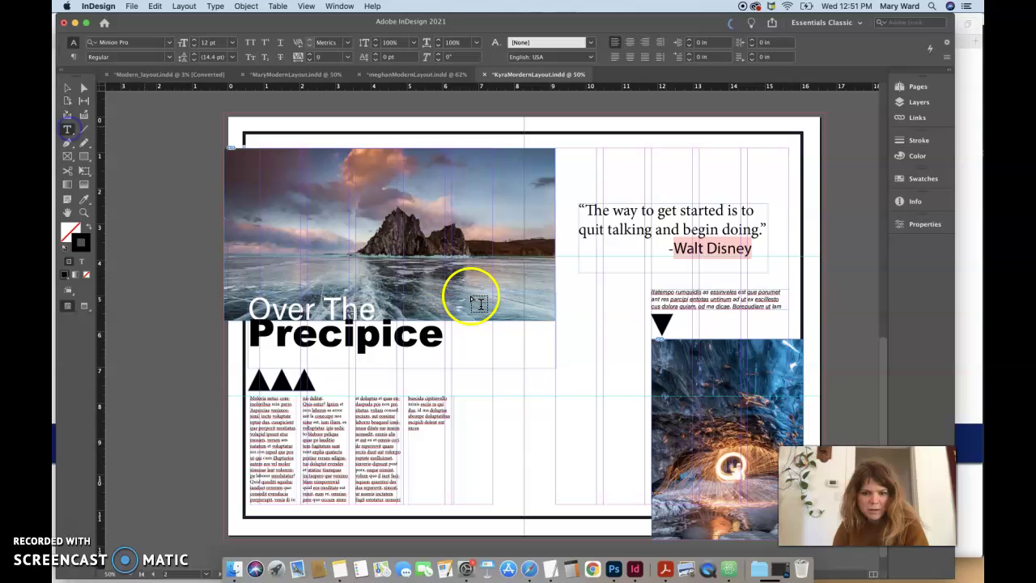
drag(555, 395, 643, 504)
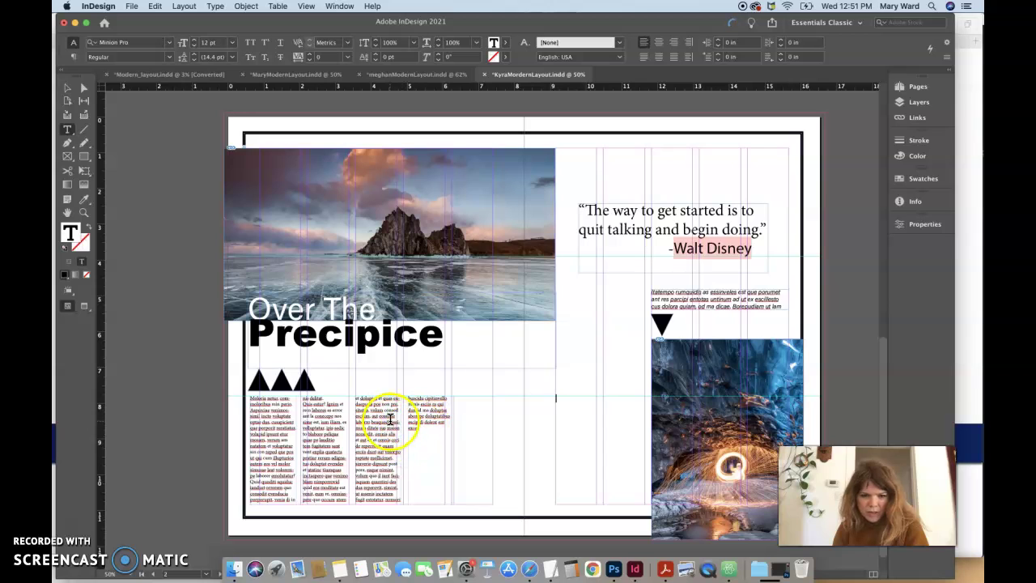
Thread the left page's four-column story into the new right-page frame.
click(68, 84)
click(134, 277)
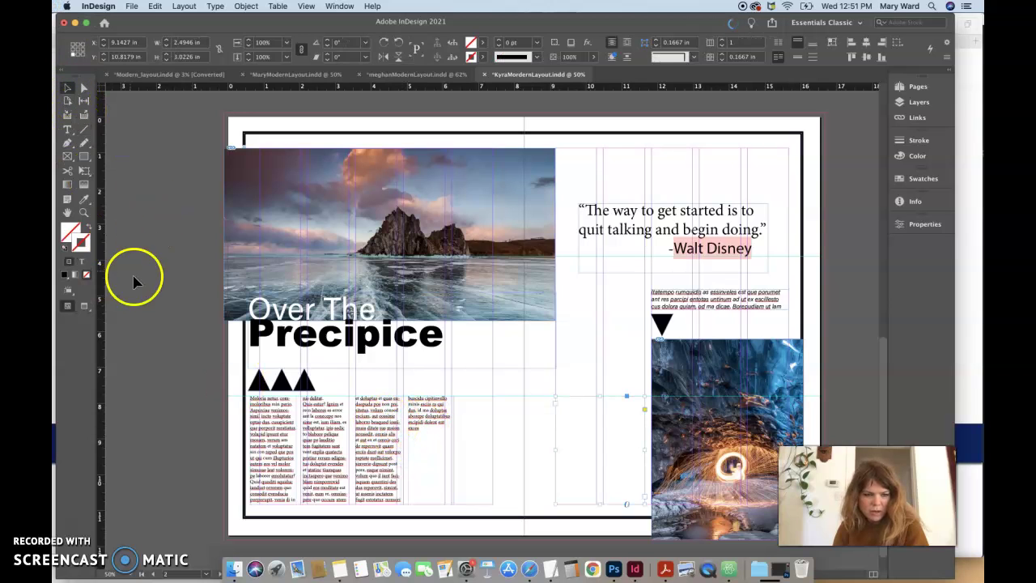
click(314, 441)
click(314, 443)
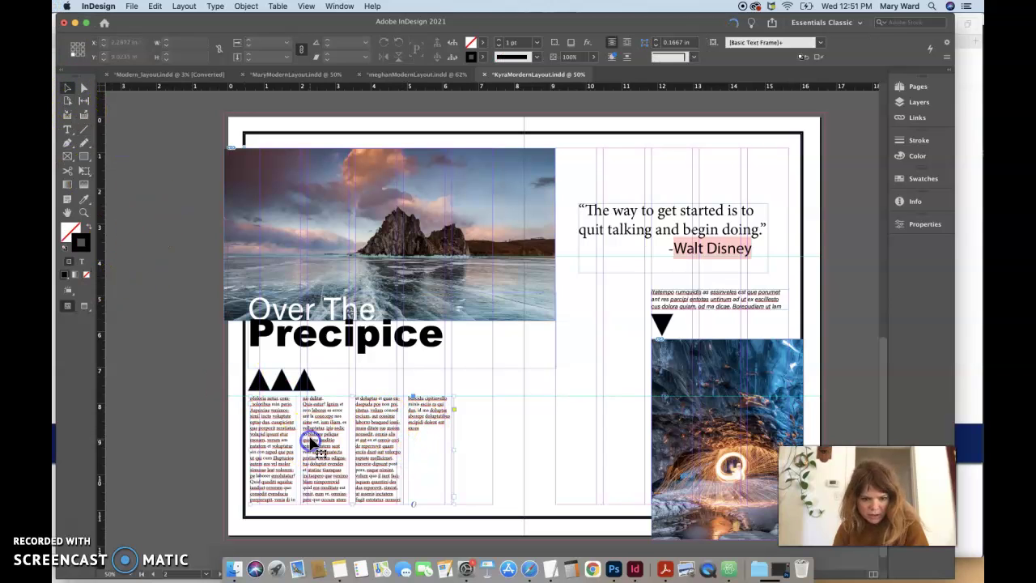
click(453, 500)
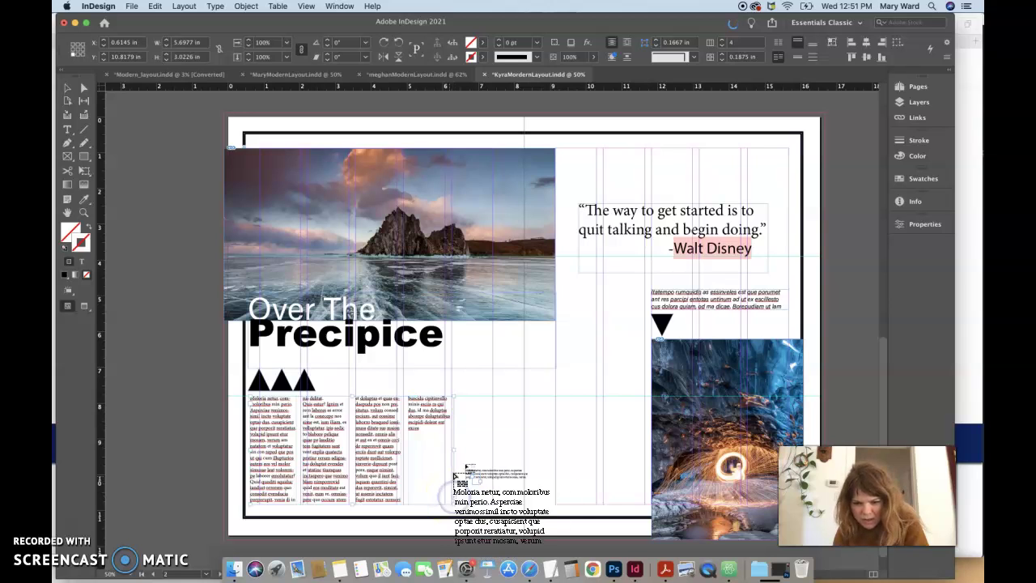
click(567, 413)
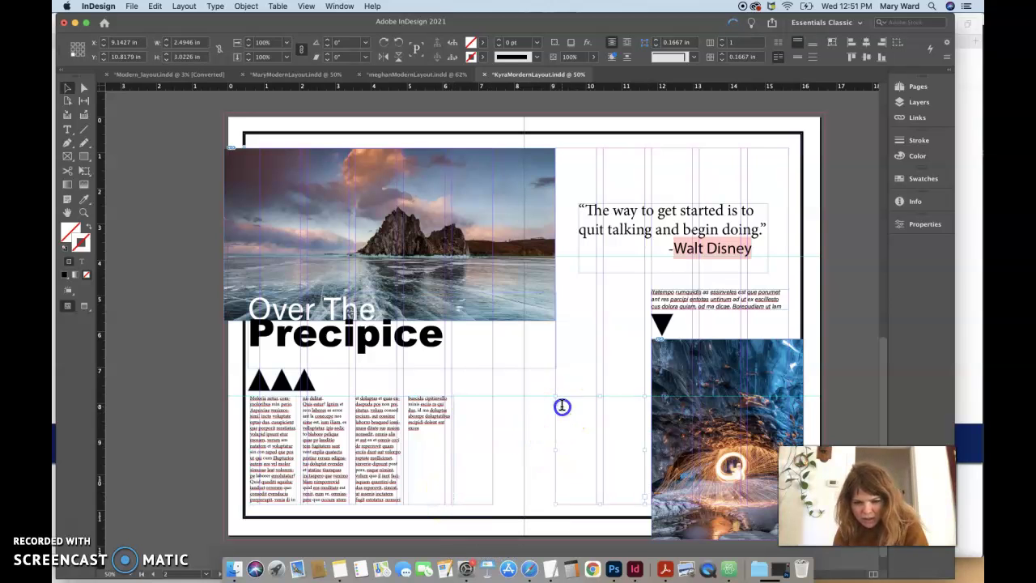
Insert, then delete, blank lines in the body text to test its flow into the right frame.
key(t)
click(408, 401)
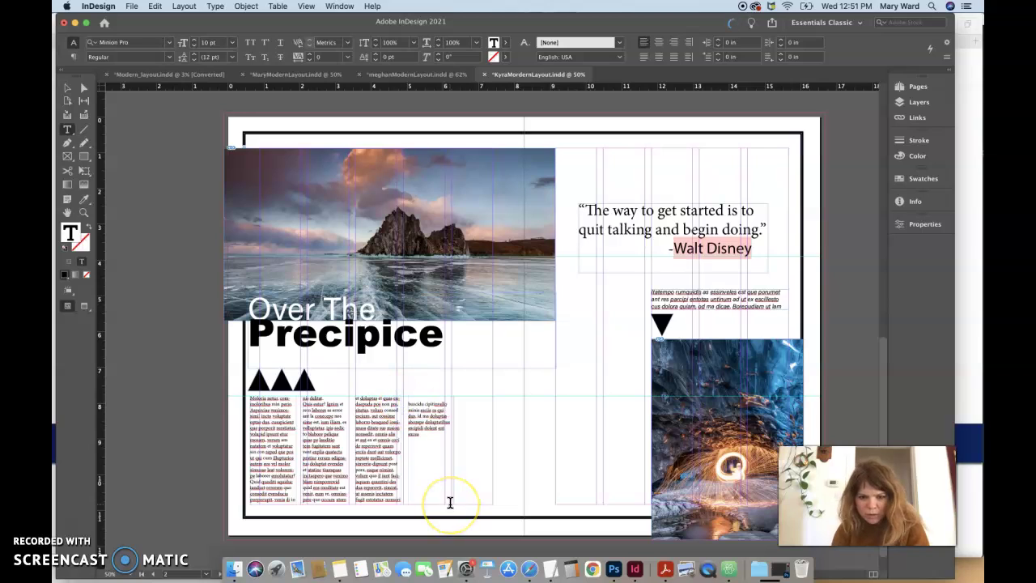
key(Return)
key(Return)
key(Return)
key(Return)
key(Return)
key(Return)
key(Return)
key(Return)
key(Return)
key(Return)
key(Return)
key(Return)
key(Return)
key(Return)
key(Return)
key(Return)
key(Return)
key(Return)
key(Return)
key(Return)
key(Return)
key(Return)
key(Return)
key(Return)
key(Return)
key(Return)
key(Return)
key(Return)
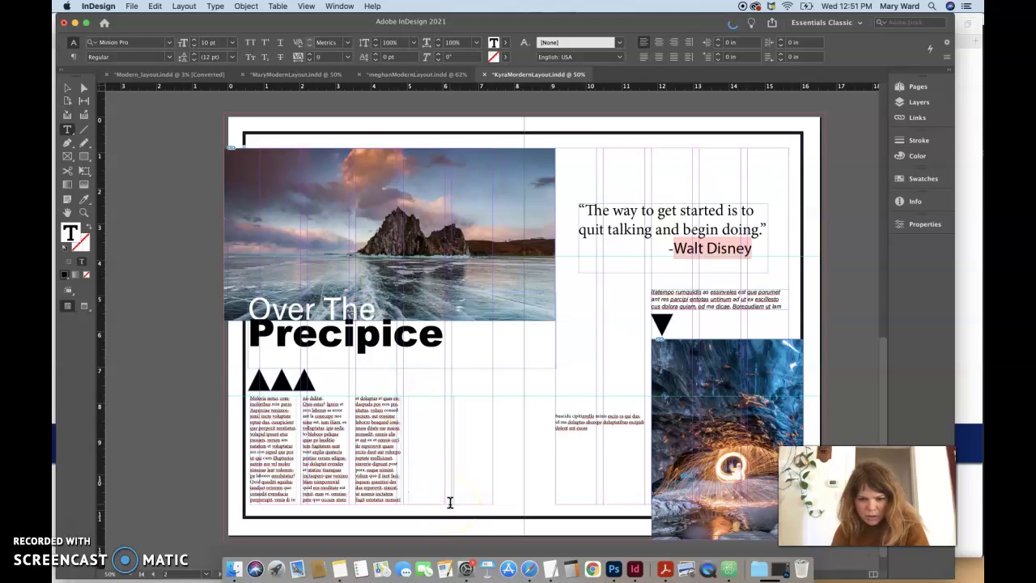
key(BackSpace)
key(BackSpace)
key(BackSpace)
key(BackSpace)
key(BackSpace)
key(BackSpace)
key(BackSpace)
key(BackSpace)
key(BackSpace)
key(BackSpace)
key(BackSpace)
key(BackSpace)
key(BackSpace)
key(BackSpace)
key(BackSpace)
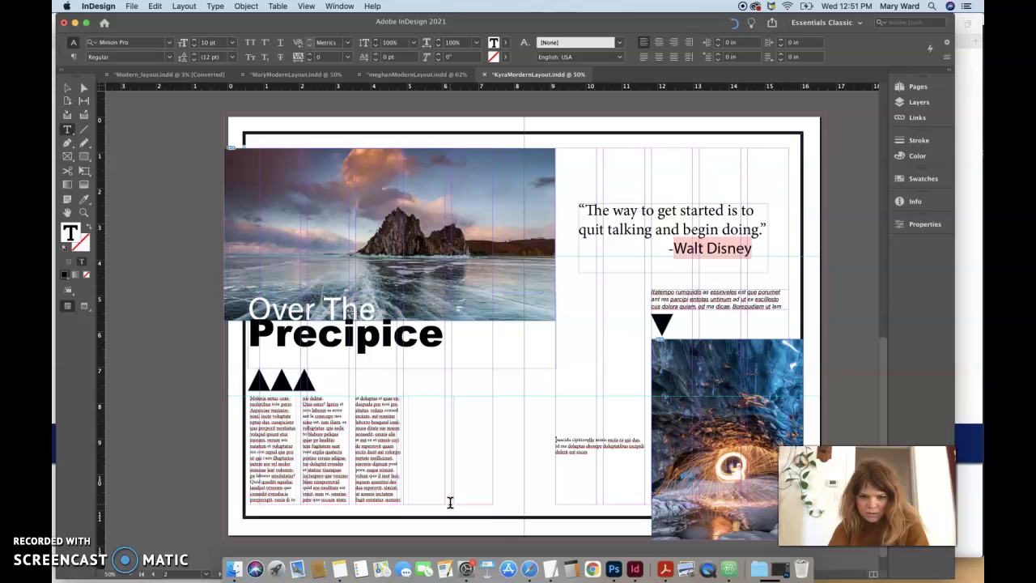
key(BackSpace)
key(BackSpace)
key(BackSpace)
key(BackSpace)
key(BackSpace)
key(BackSpace)
key(BackSpace)
key(BackSpace)
key(BackSpace)
key(BackSpace)
key(BackSpace)
key(BackSpace)
key(BackSpace)
key(BackSpace)
key(BackSpace)
key(BackSpace)
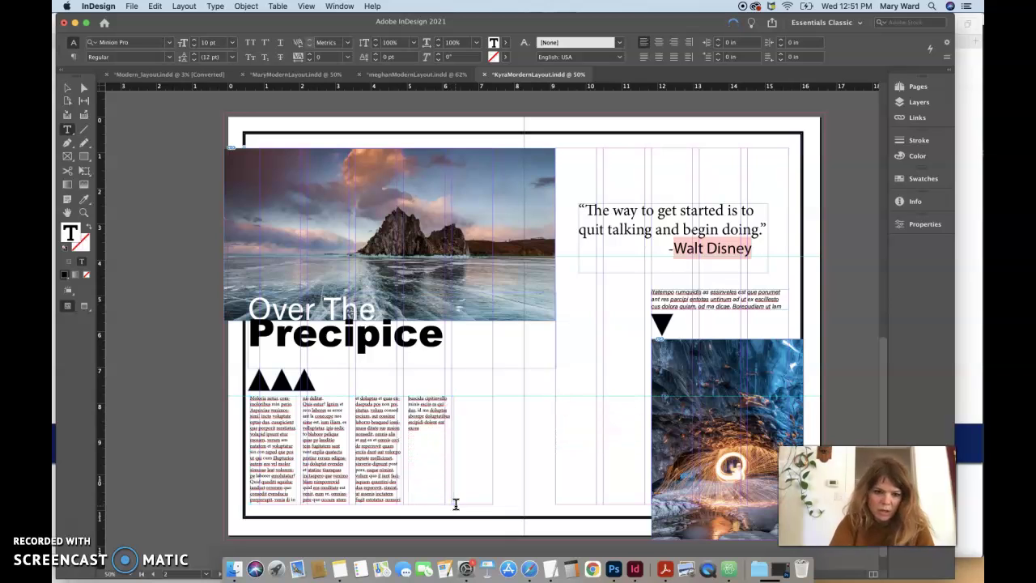
Replace all threaded body copy with placeholder text and select the threaded frame.
key(super+a)
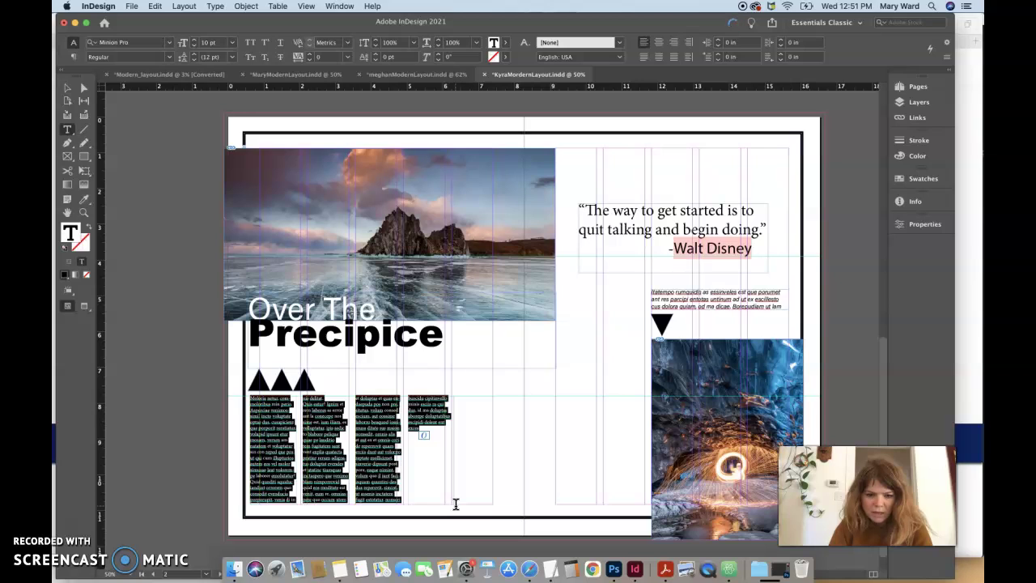
key(BackSpace)
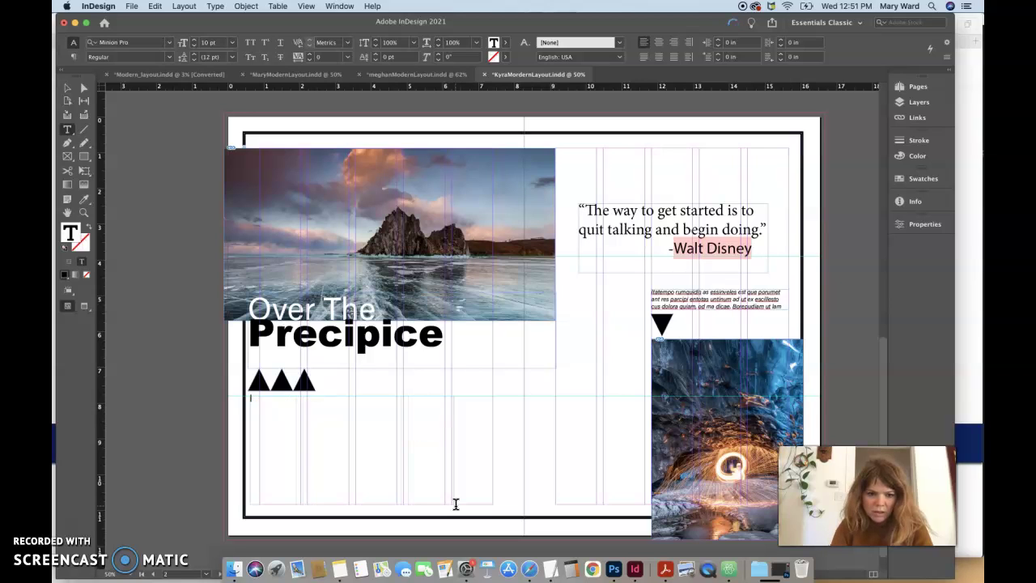
right_click(316, 454)
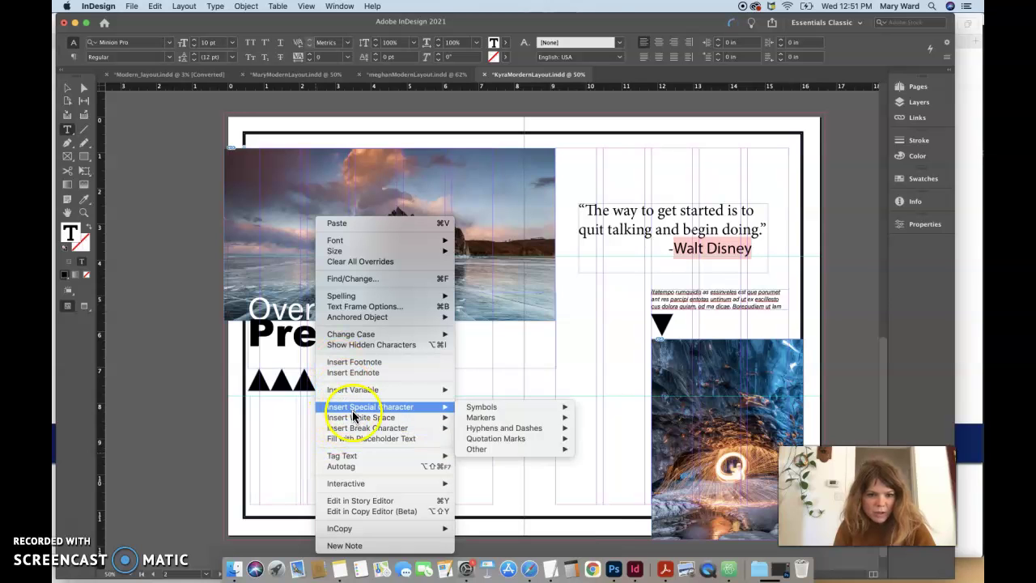
click(353, 439)
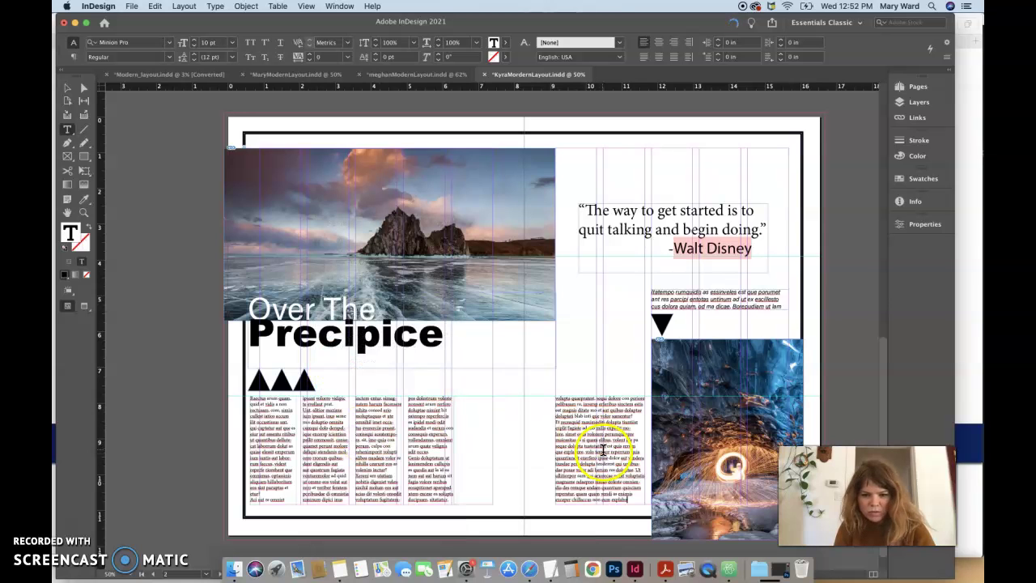
click(78, 95)
click(127, 356)
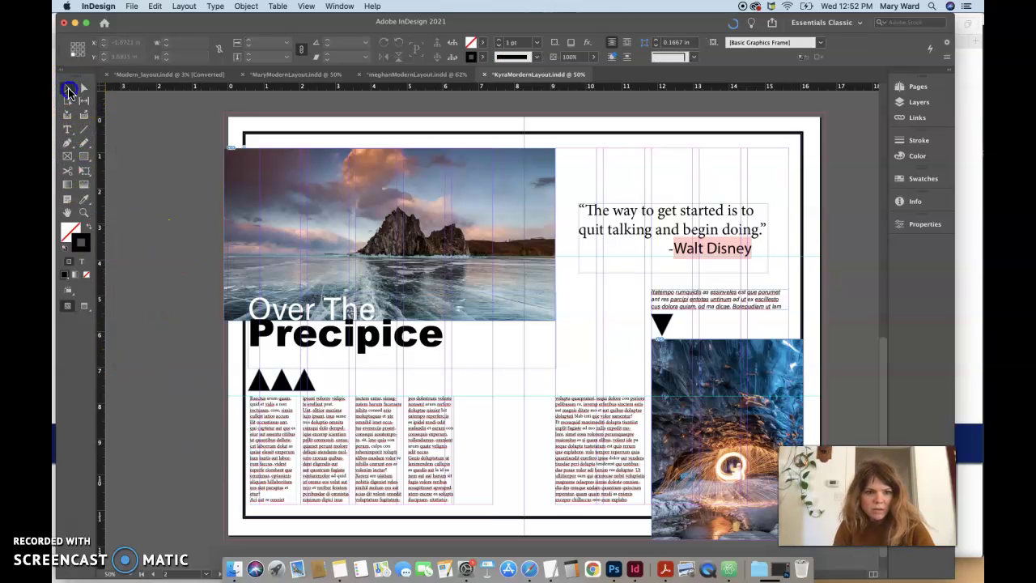
click(423, 480)
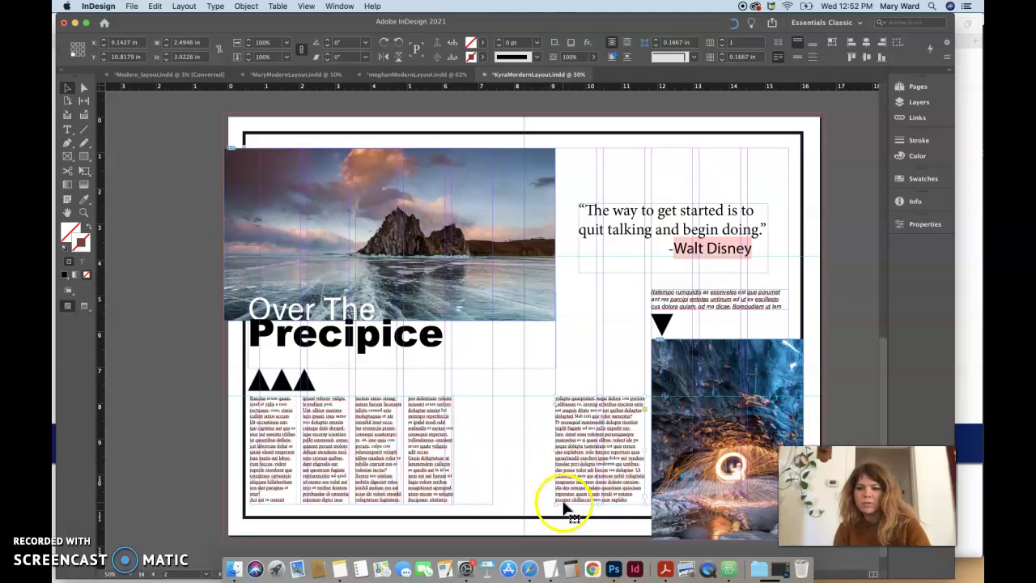
click(590, 503)
drag(590, 503, 588, 484)
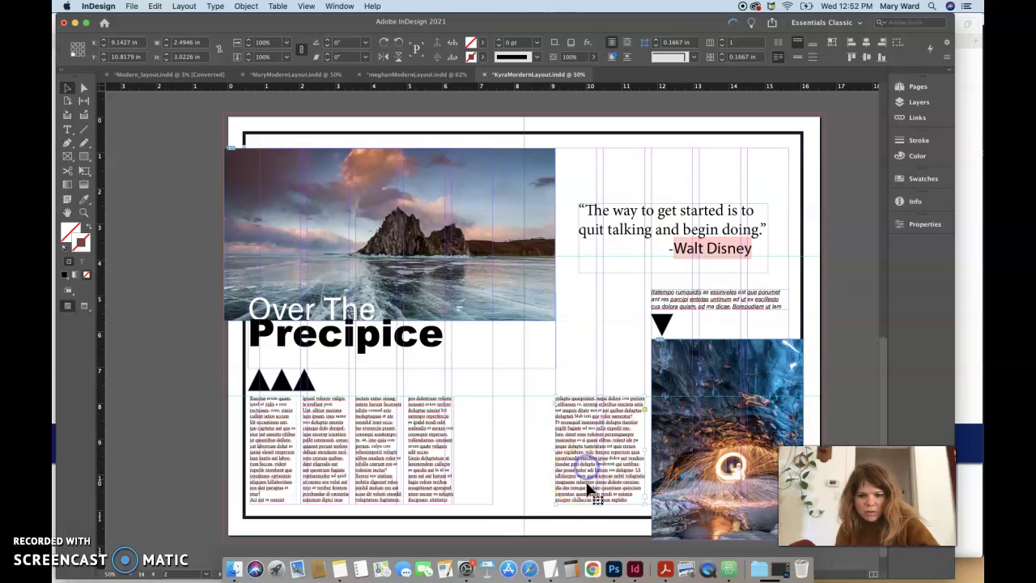
drag(586, 486, 582, 485)
click(339, 6)
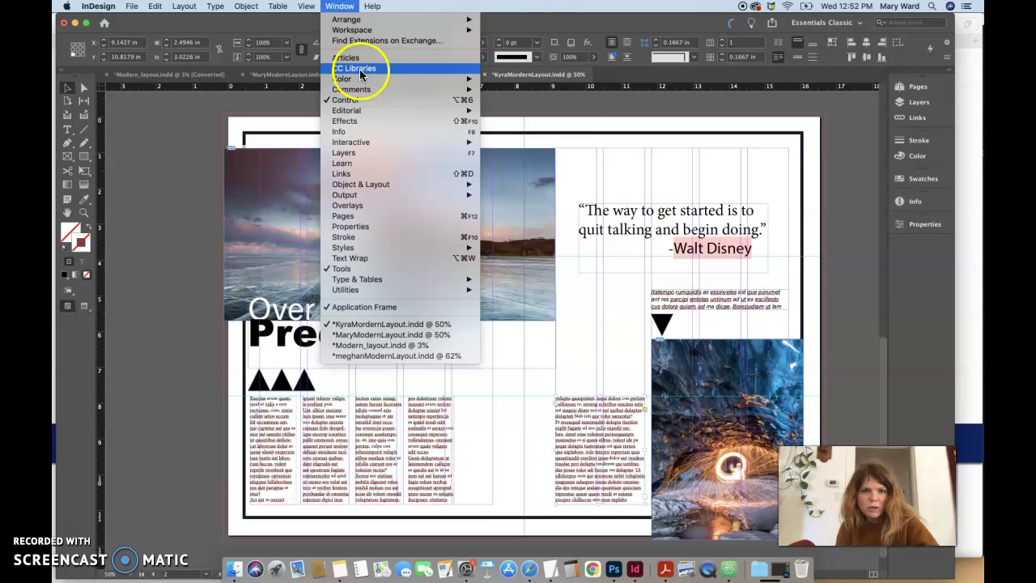
mouse_move(393, 30)
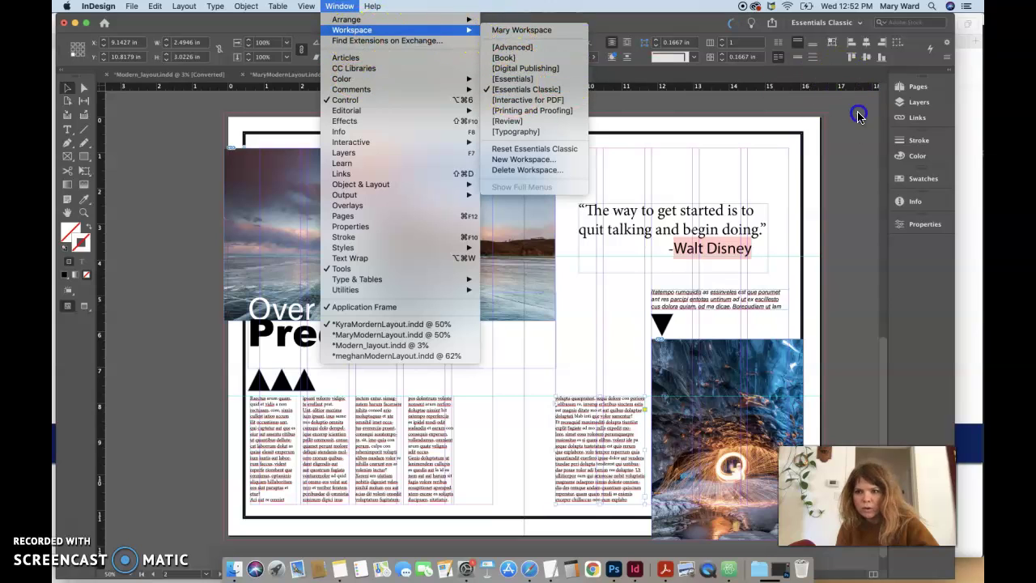
click(838, 25)
click(859, 26)
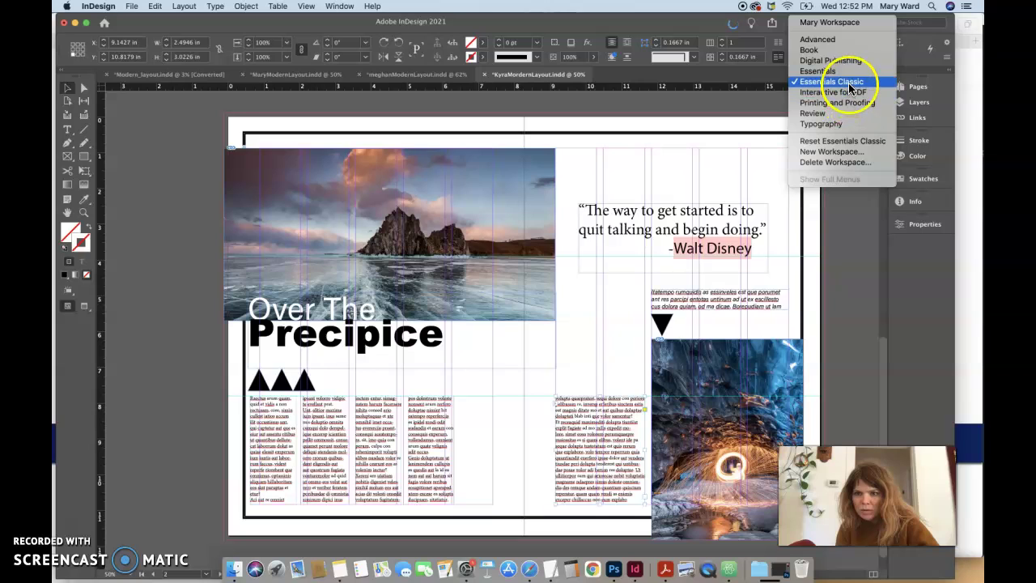
click(848, 142)
click(849, 179)
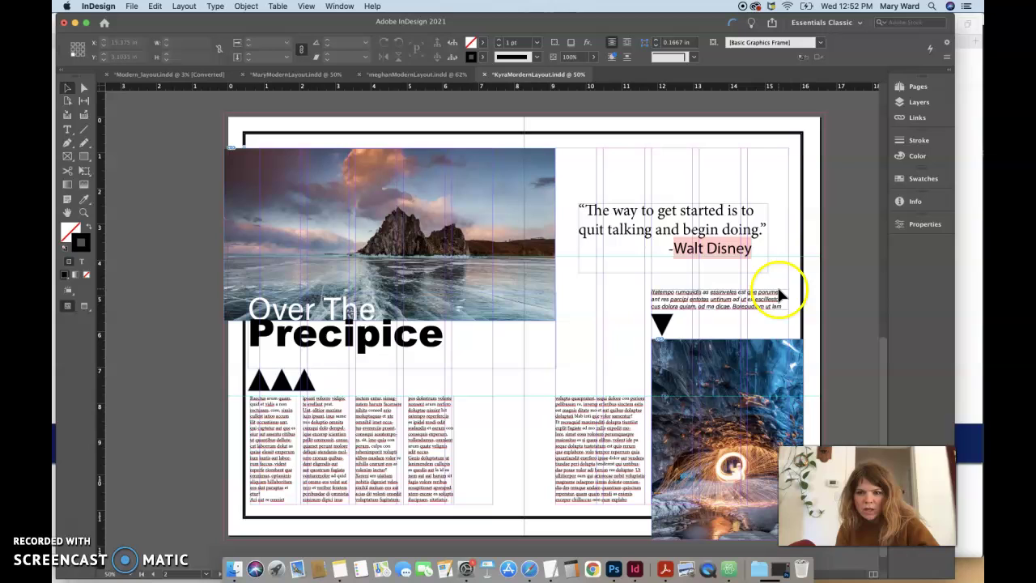
click(620, 439)
click(713, 56)
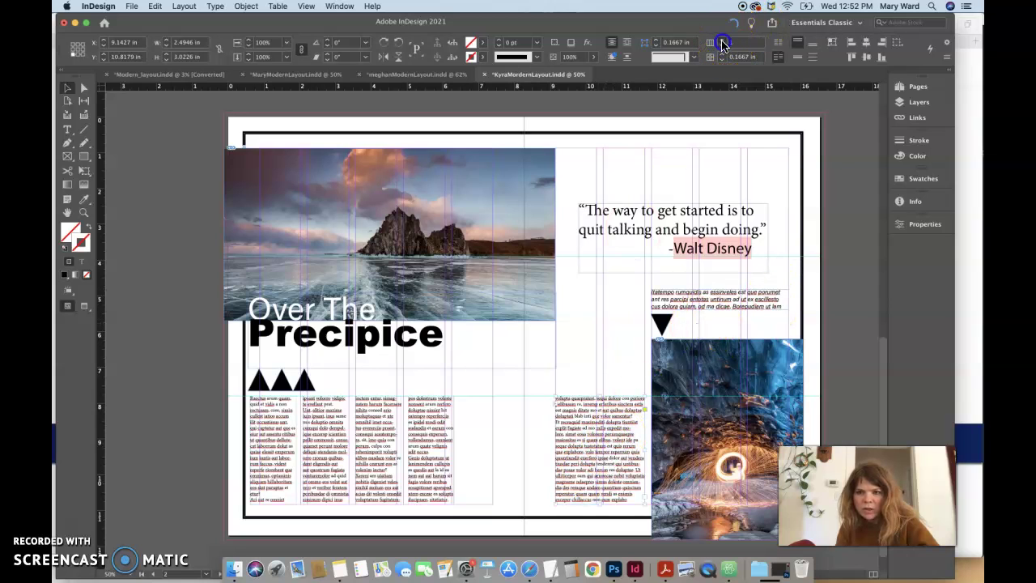
Set the right-page frame to 2 columns and widen the left four-column frame to 6.7792 in.
click(723, 44)
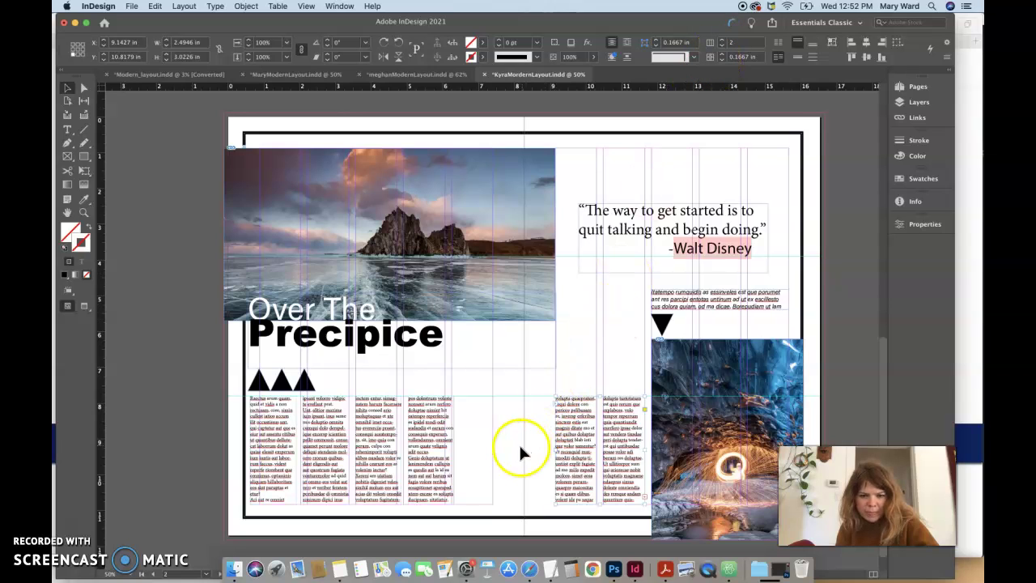
click(440, 459)
drag(491, 450, 493, 451)
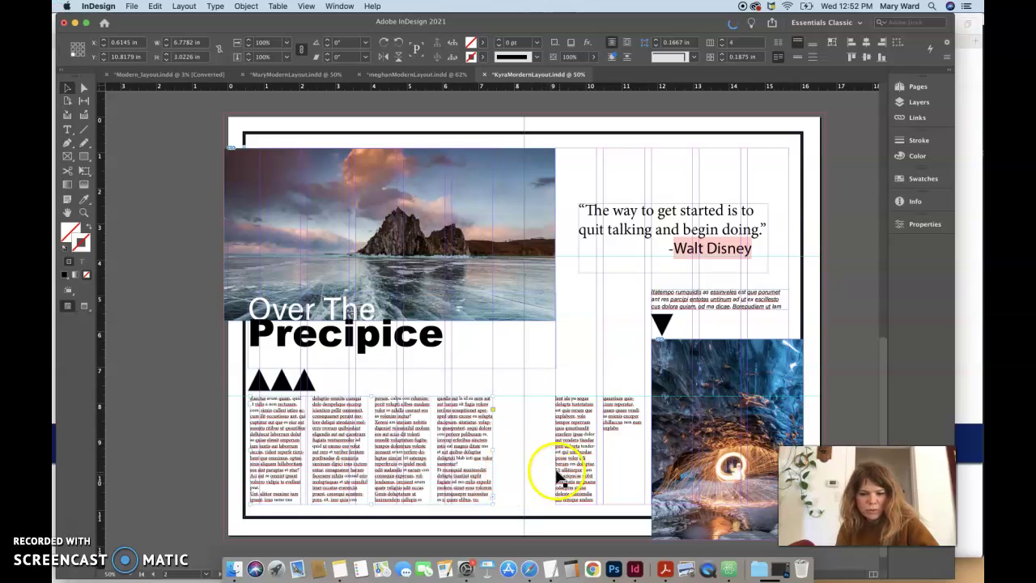
click(183, 6)
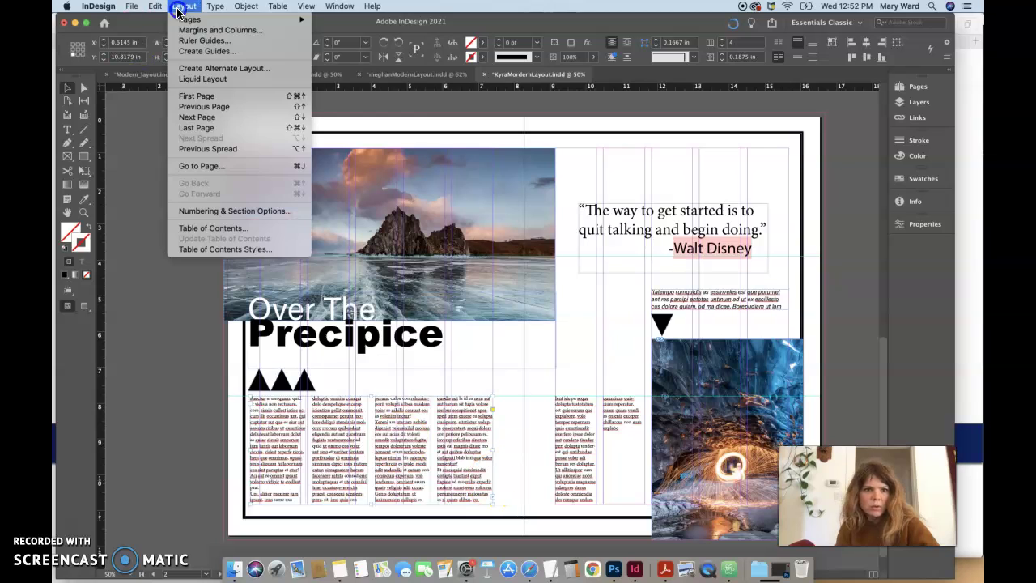
click(195, 30)
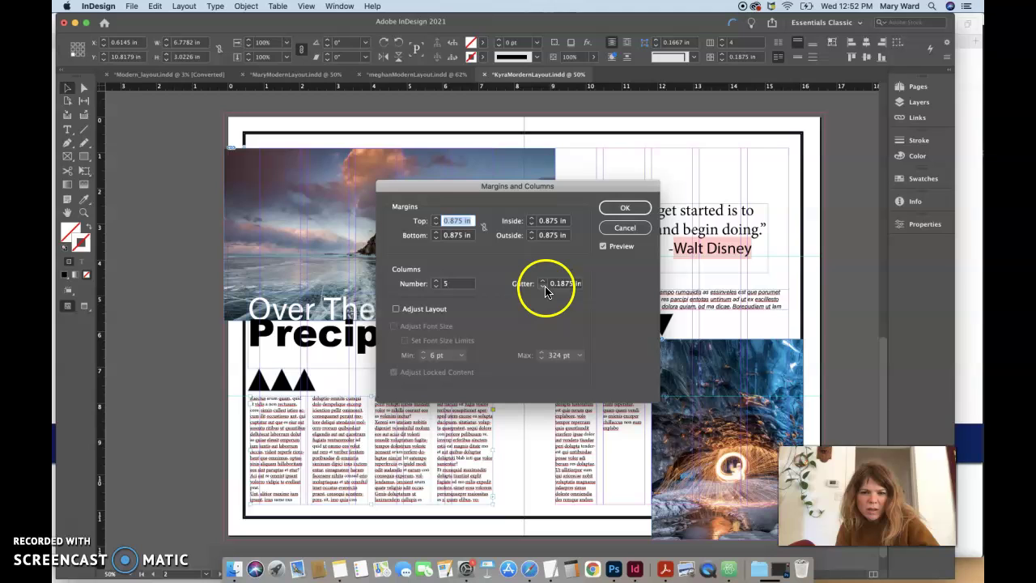
click(614, 229)
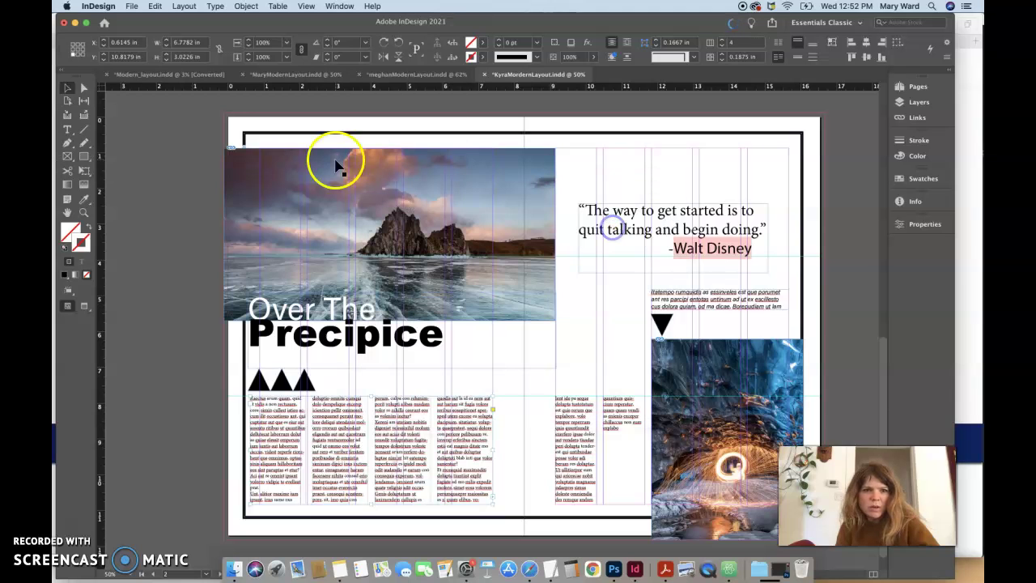
click(185, 7)
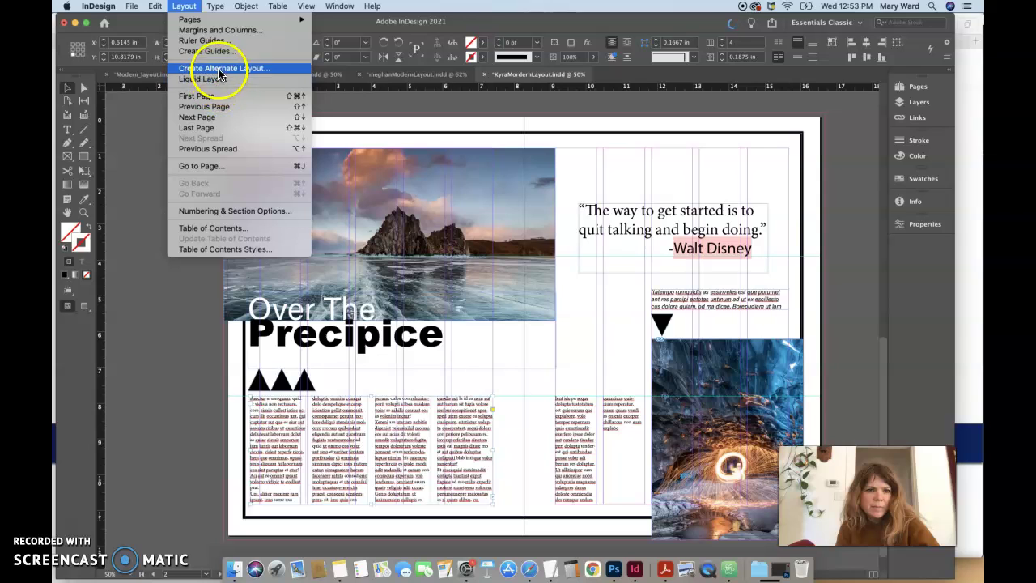
click(215, 31)
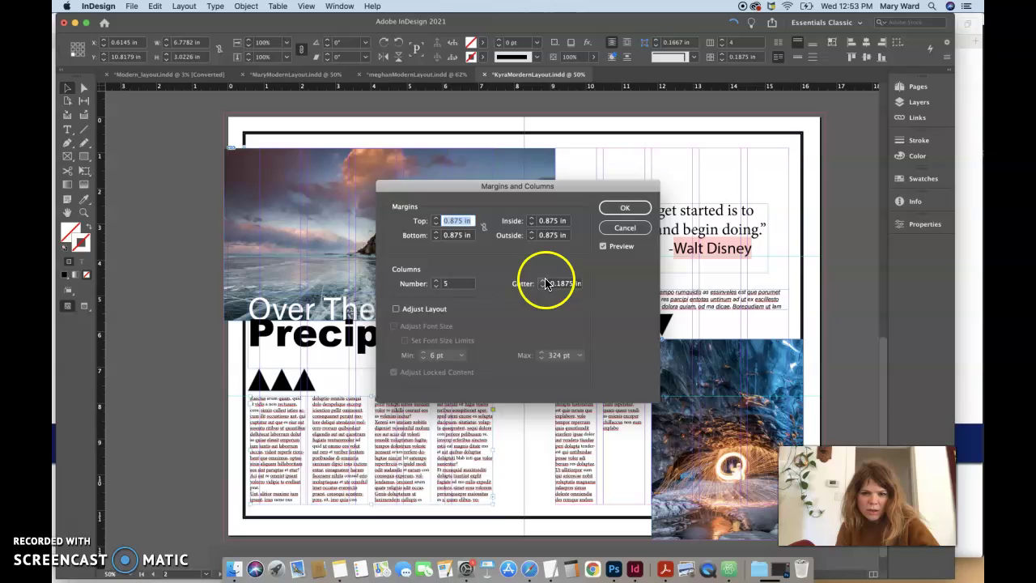
click(542, 287)
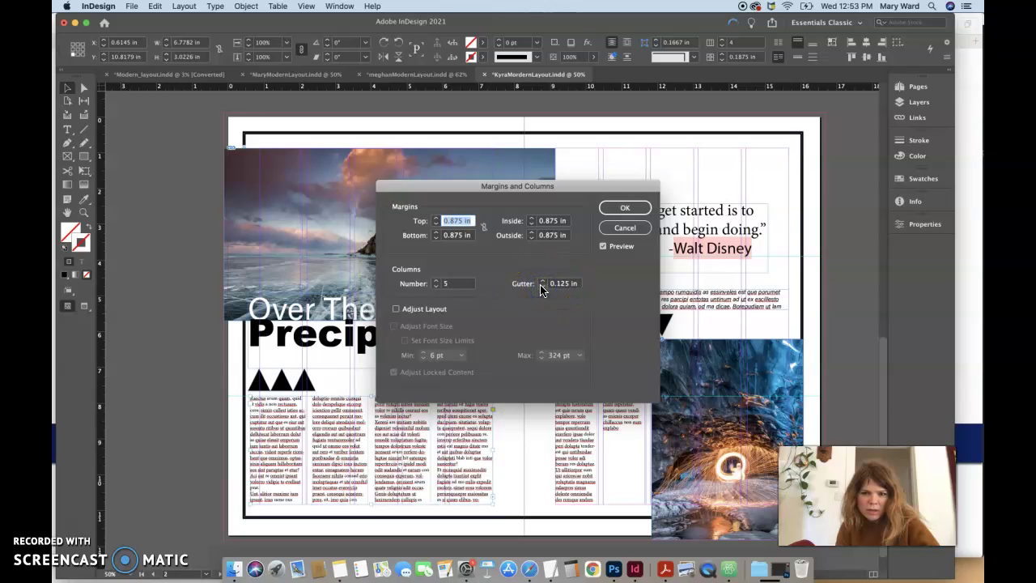
click(542, 281)
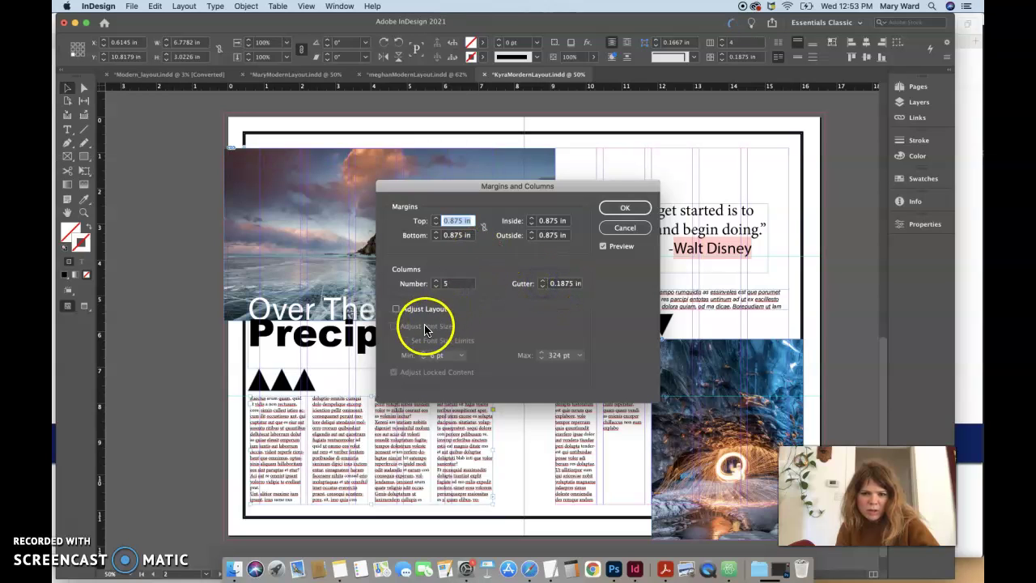
click(632, 231)
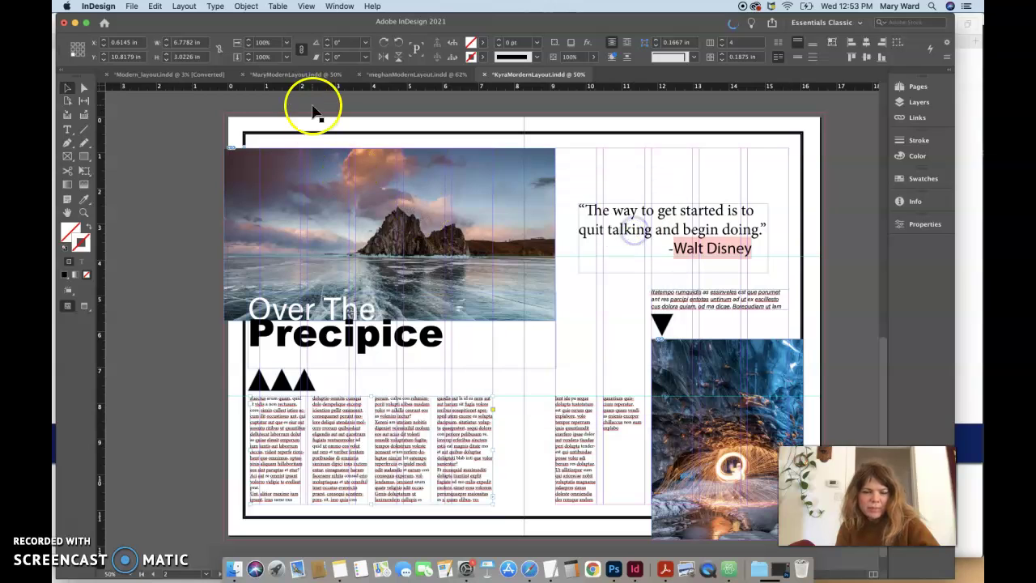
click(184, 7)
mouse_move(192, 22)
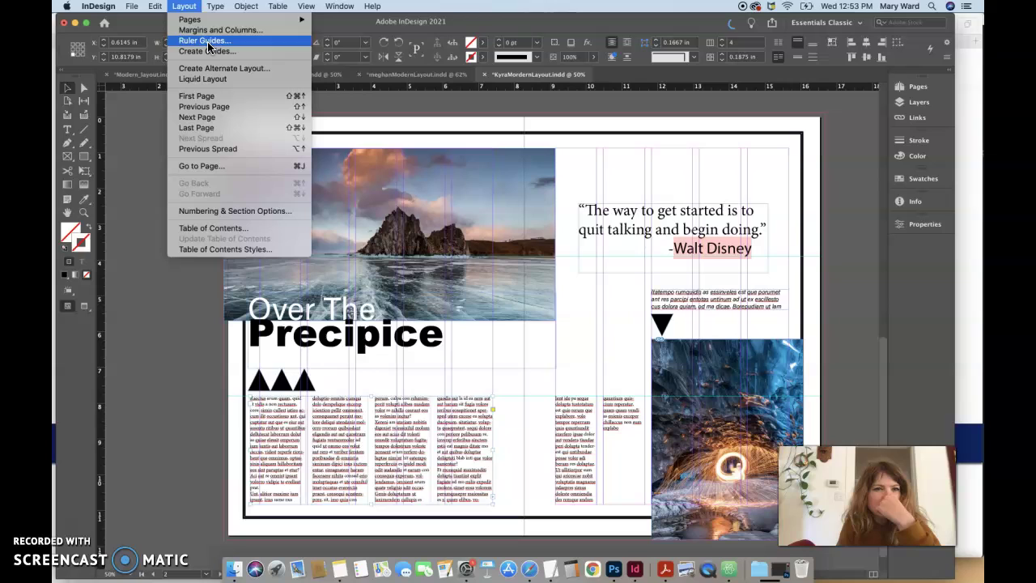
click(207, 39)
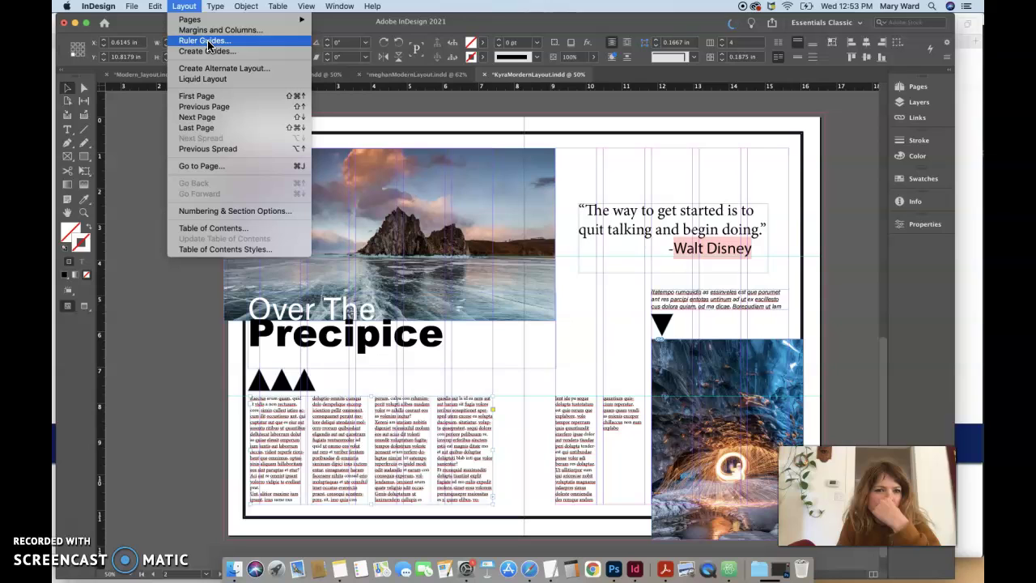
click(207, 42)
click(588, 306)
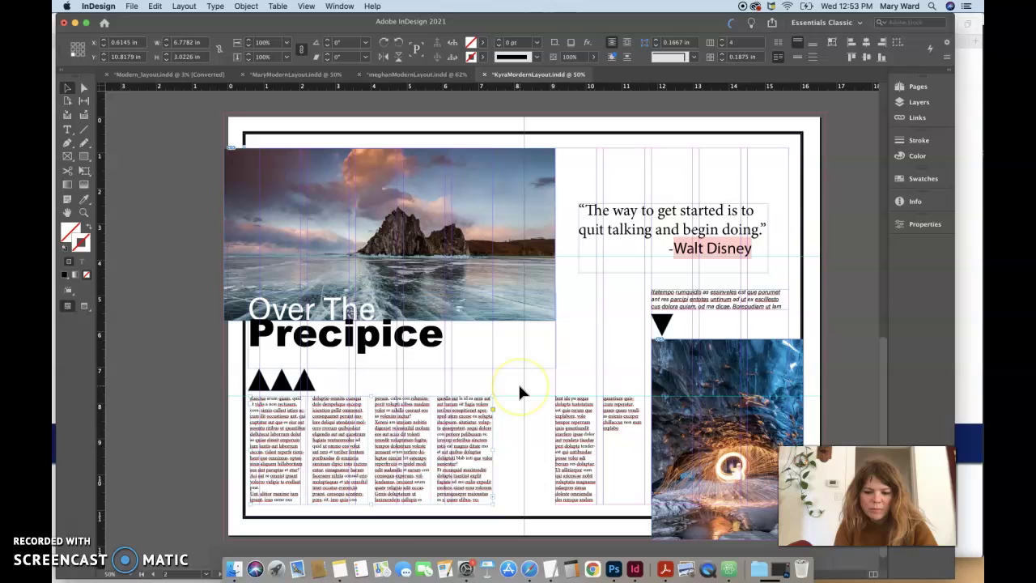
click(131, 6)
click(166, 274)
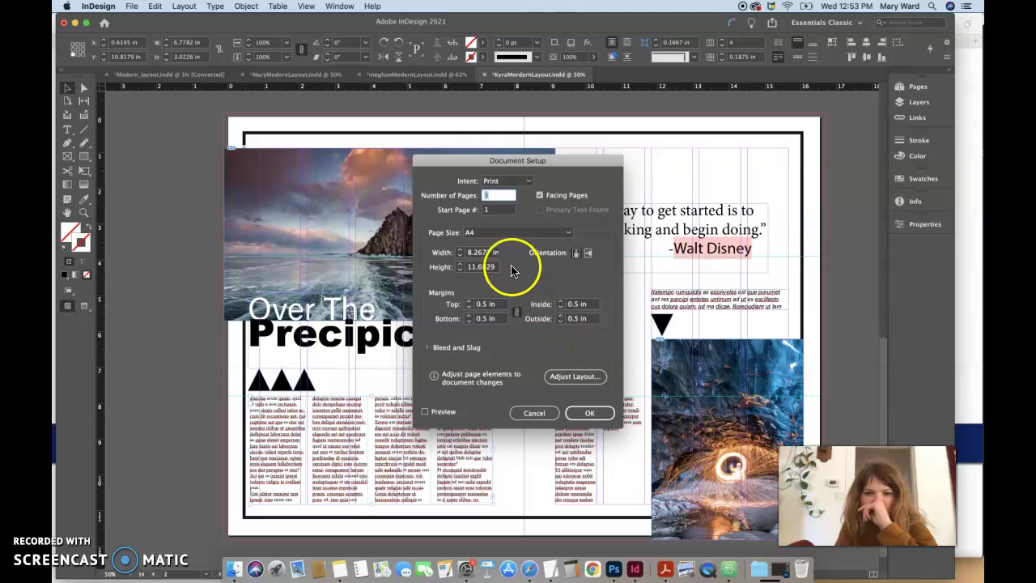
click(430, 348)
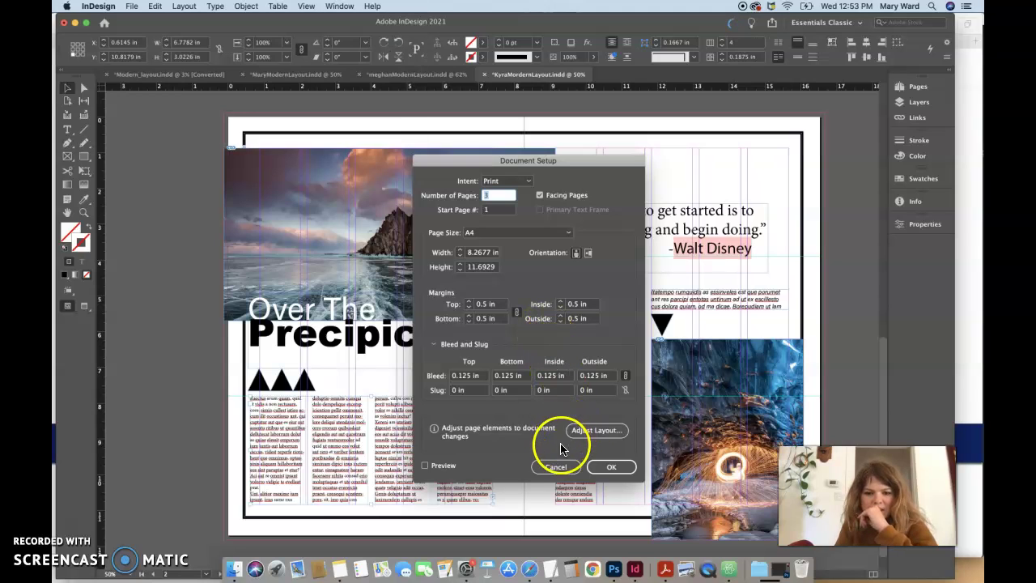
click(558, 468)
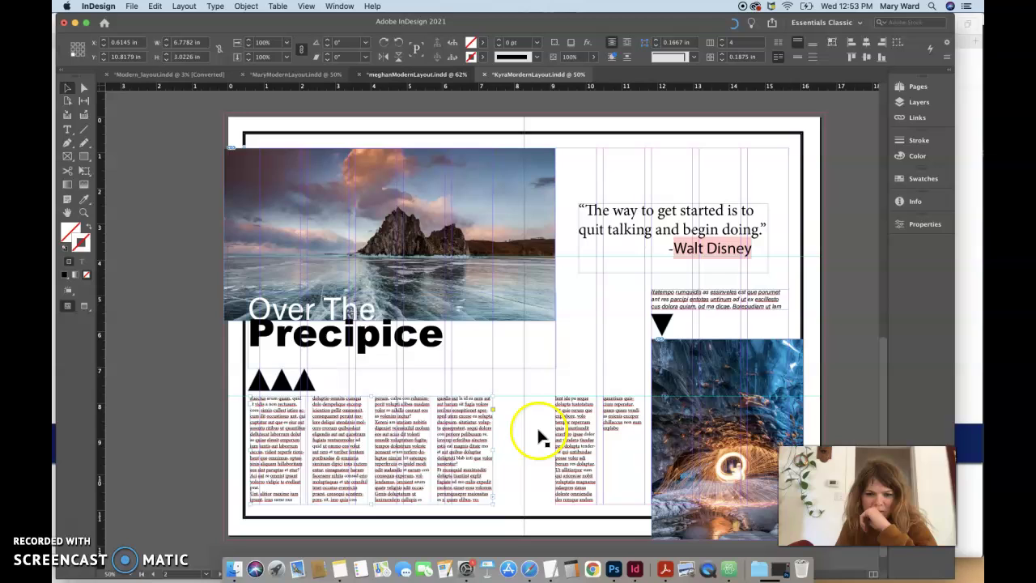
Look at another student's layout document, then return to the Over The Precipice document.
click(428, 75)
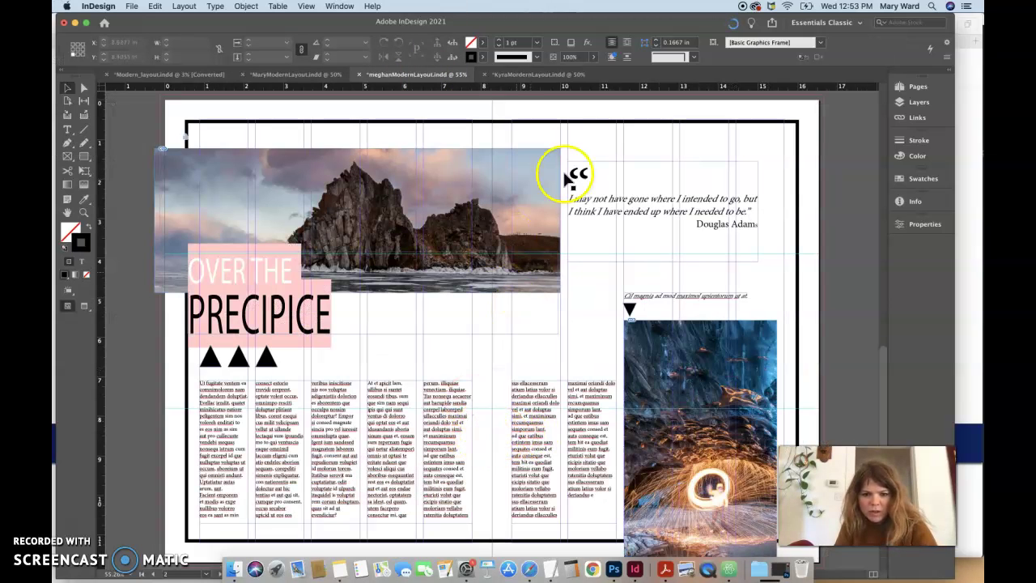
click(534, 75)
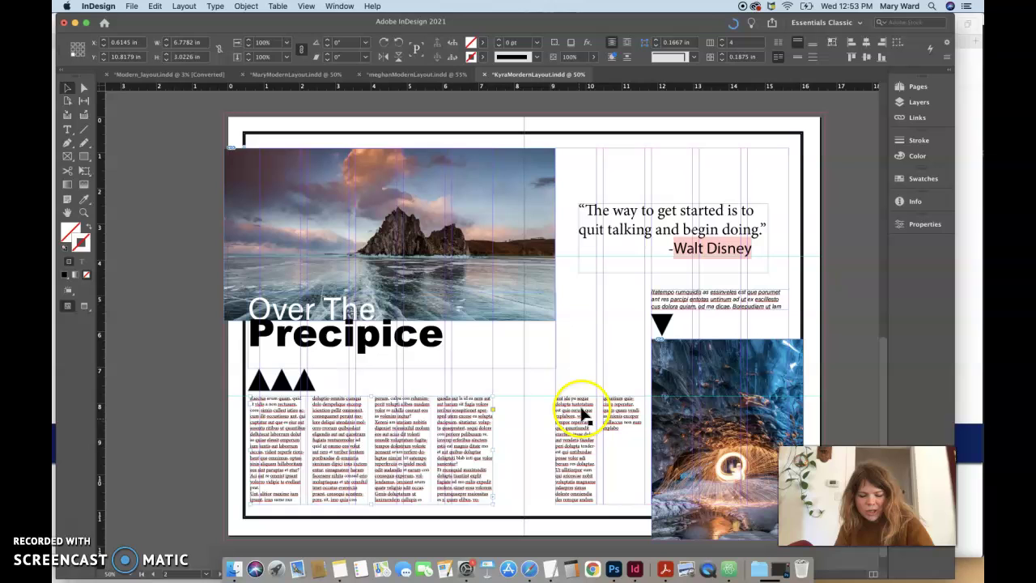
In Preview mode, narrow the cave photo's frame from the right to about 3.68 in.
key(w)
click(688, 390)
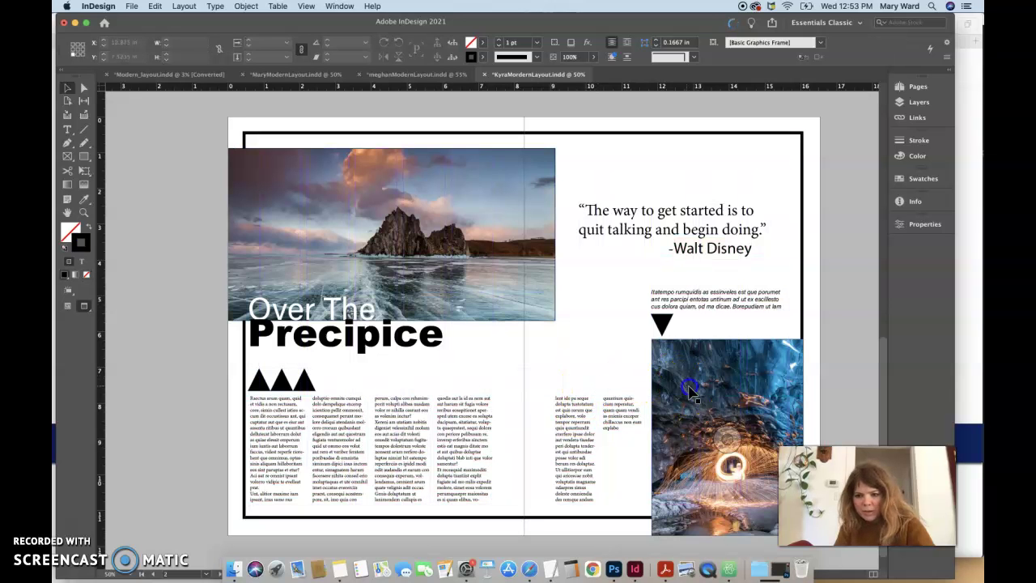
scroll(818, 348, down, 2)
scroll(817, 348, right, 2)
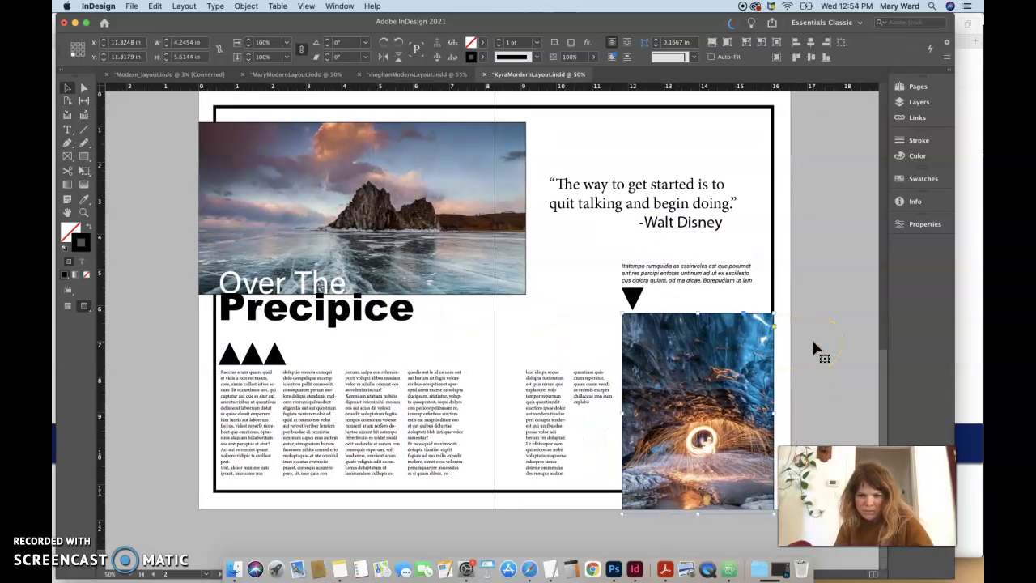
scroll(817, 348, up, 1)
click(752, 416)
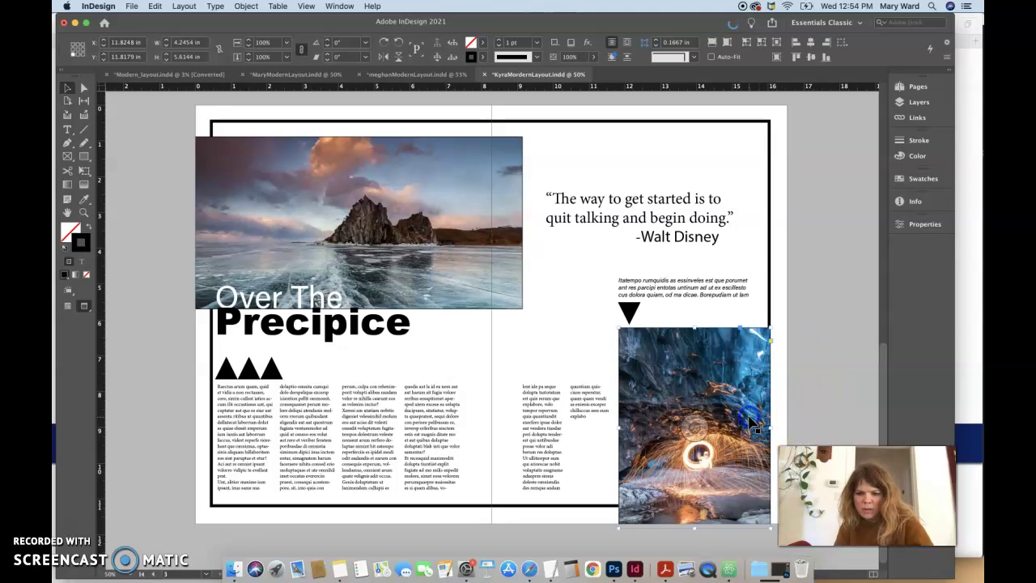
click(765, 396)
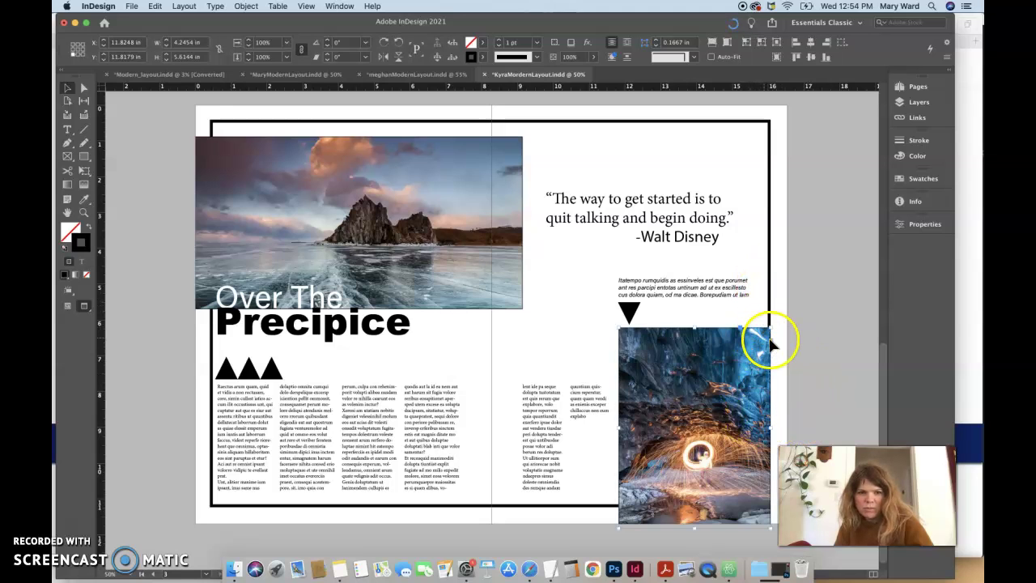
click(824, 434)
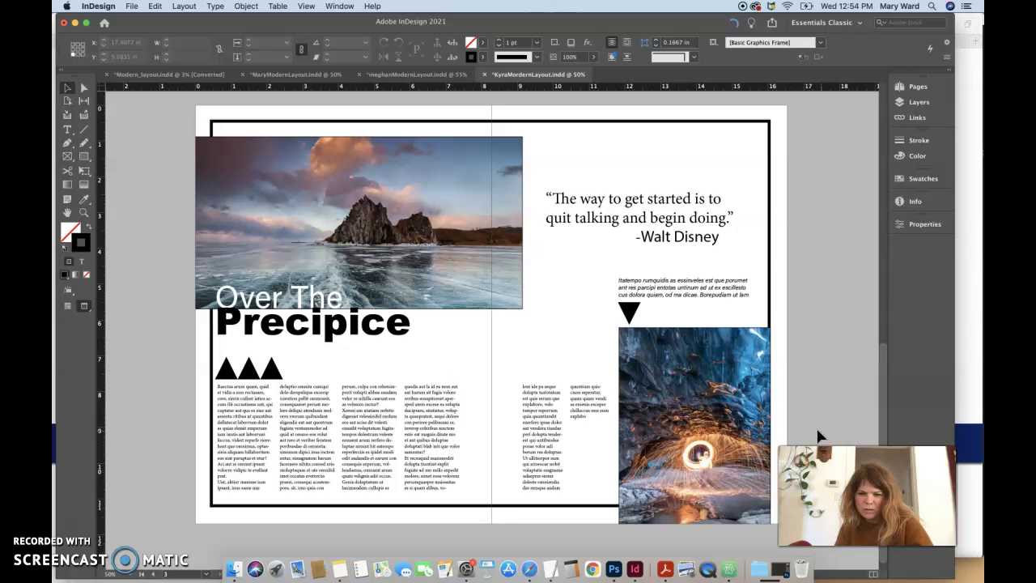
click(740, 370)
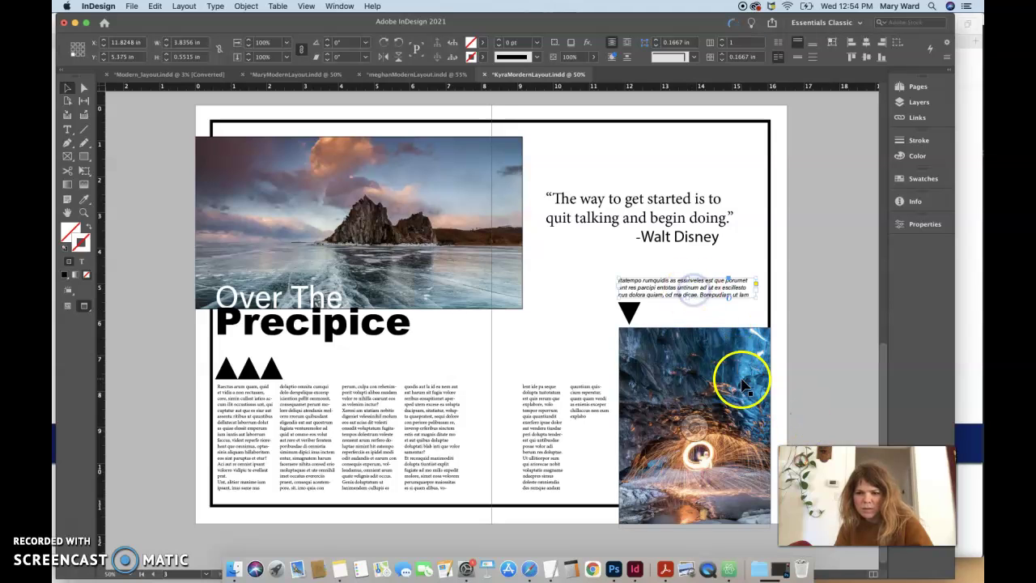
click(759, 448)
drag(763, 428, 751, 428)
Nudge the cave picture left twice and up once within its frame.
click(81, 91)
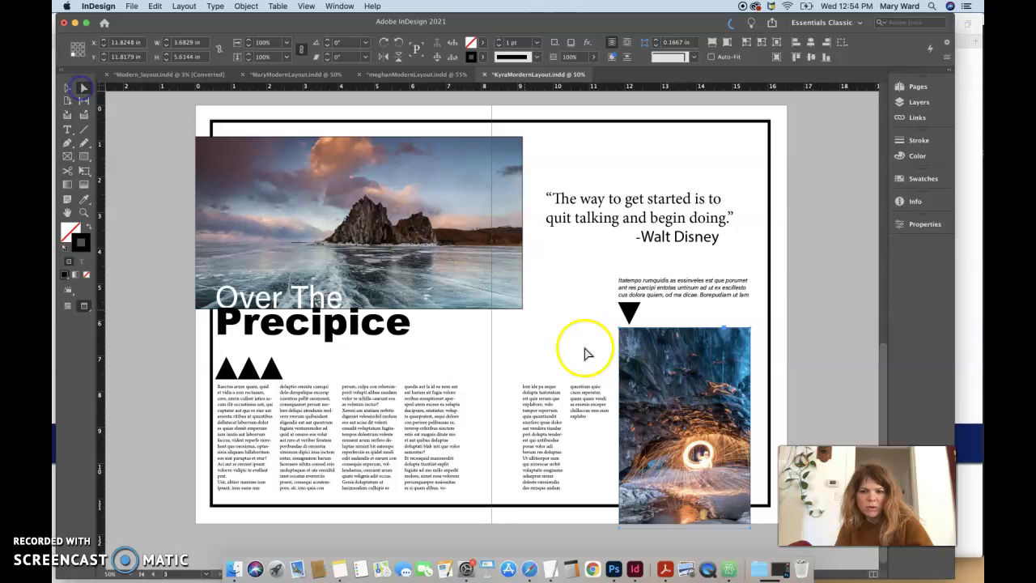
click(684, 390)
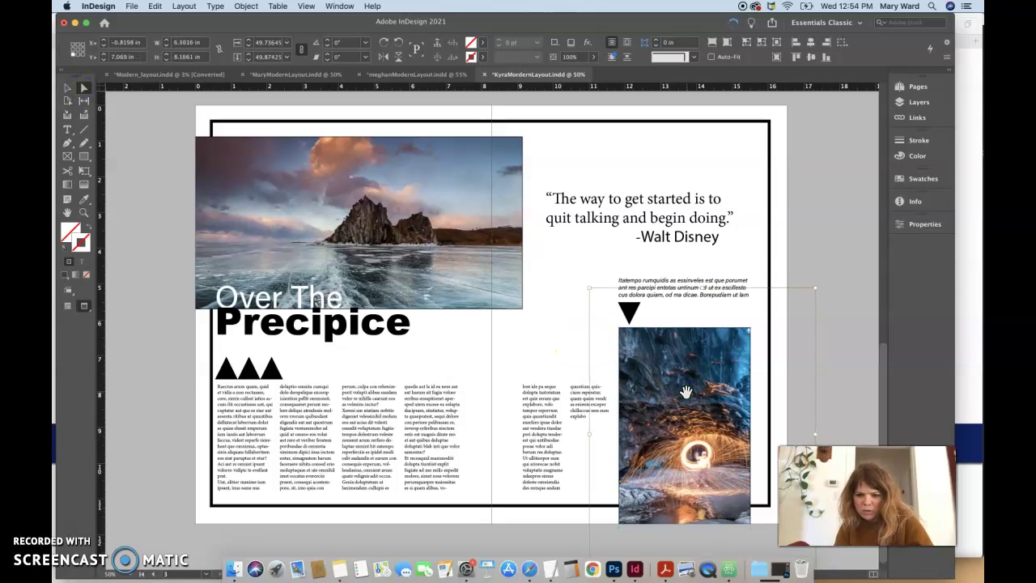
key(Left)
key(Left)
key(Left)
key(Left)
key(Left)
key(Left)
key(Left)
key(Left)
key(Left)
key(Left)
key(Left)
key(Left)
key(Left)
key(Left)
key(Left)
key(Left)
key(Left)
key(Left)
key(Left)
key(Left)
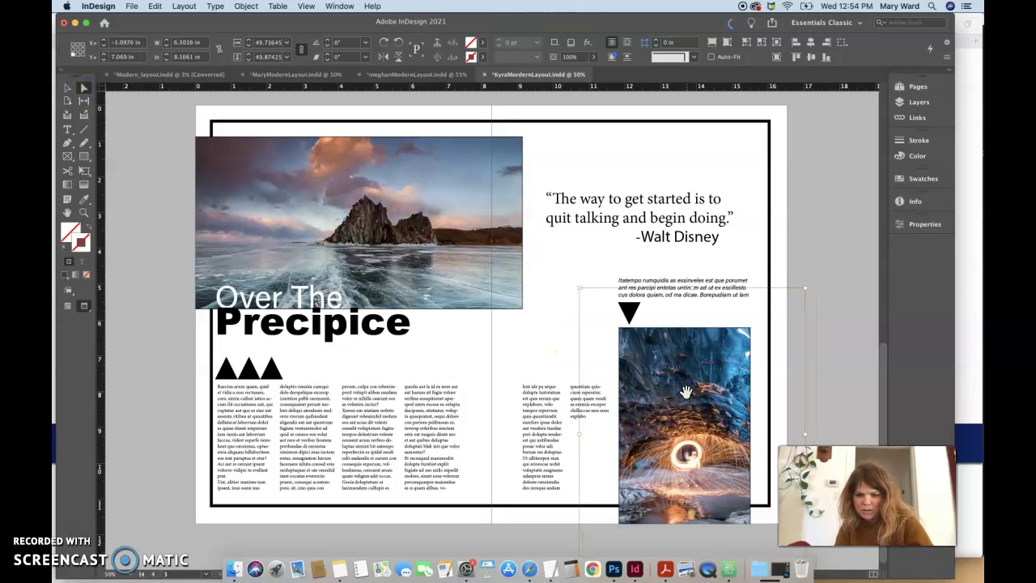
key(Left)
key(Left)
key(Left)
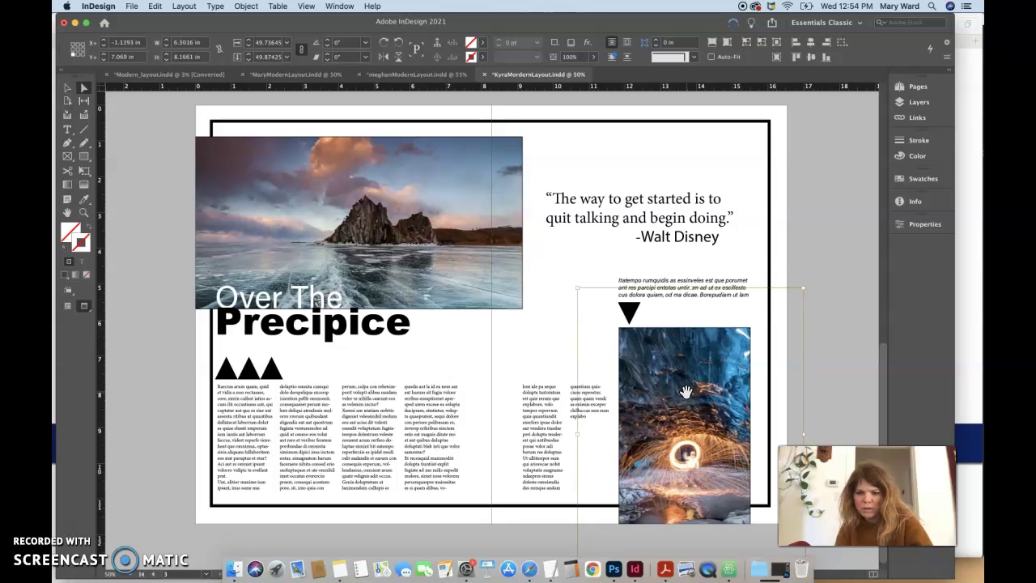
key(Up)
key(Up)
key(Up)
key(Up)
key(Up)
key(Up)
key(Up)
key(Up)
key(Up)
key(Up)
key(Up)
key(Up)
key(Up)
key(Up)
key(Up)
key(Up)
key(Up)
key(Up)
key(Up)
key(Up)
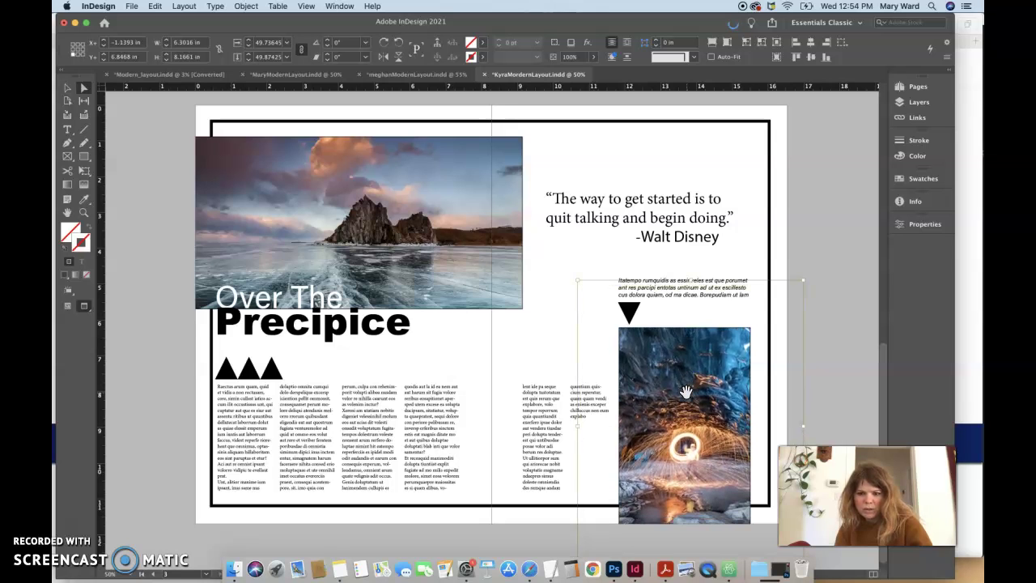
Turn guides and frame edges on and back off to check the spread.
click(837, 359)
scroll(840, 357, down, 1)
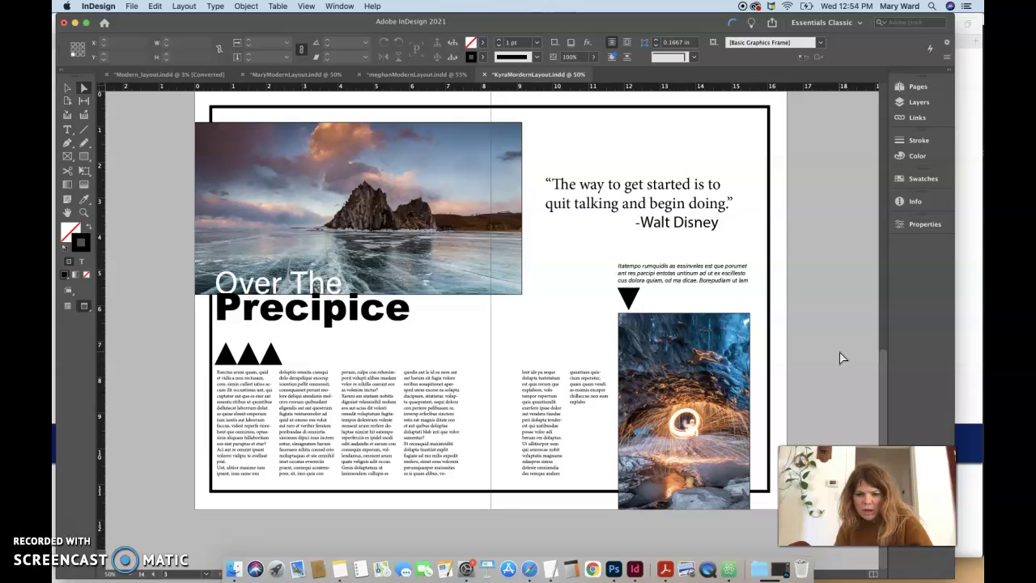
key(w)
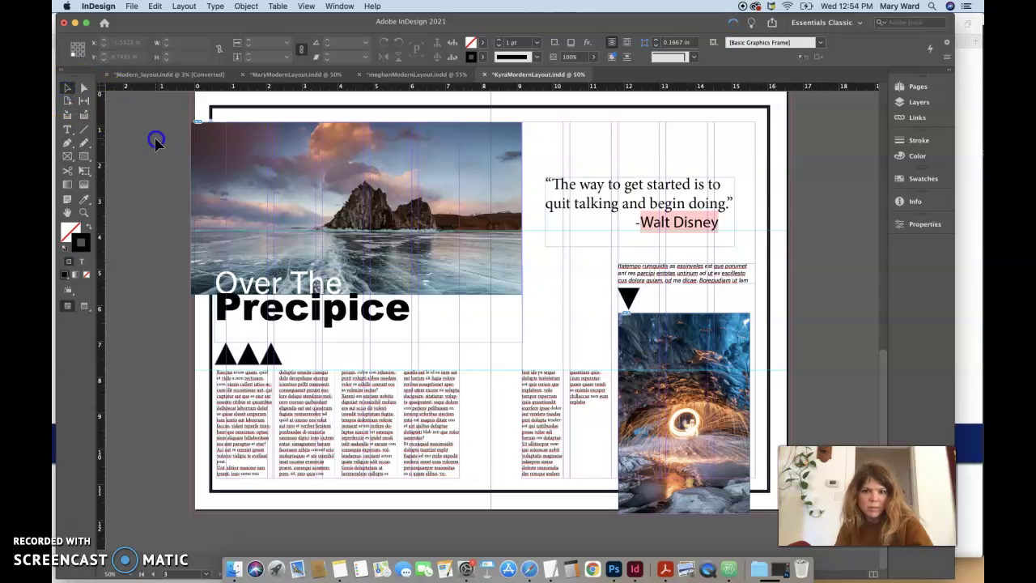
key(w)
Set the stroke to None on both the top-left and bottom-right photo frames.
click(587, 218)
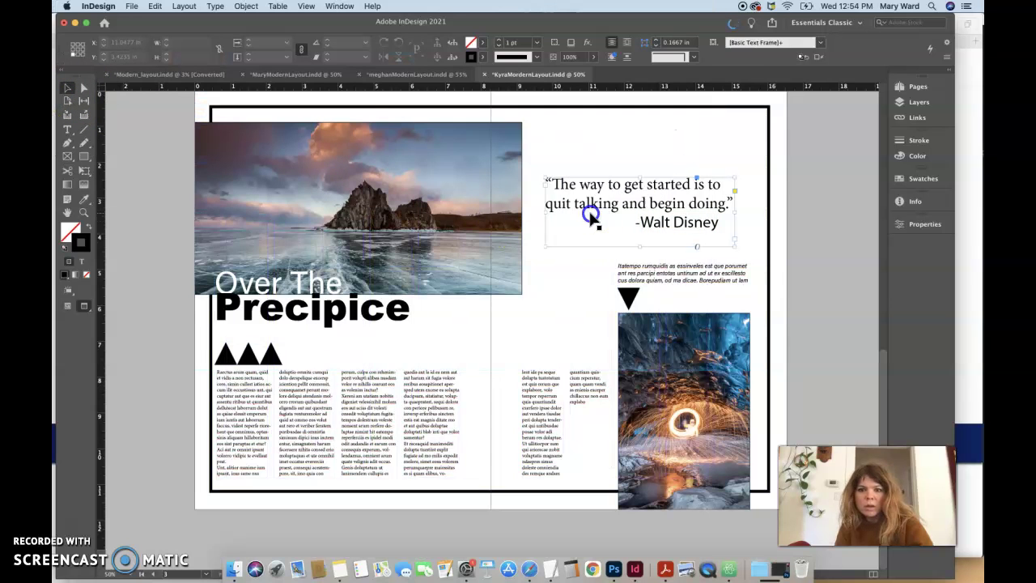
click(649, 279)
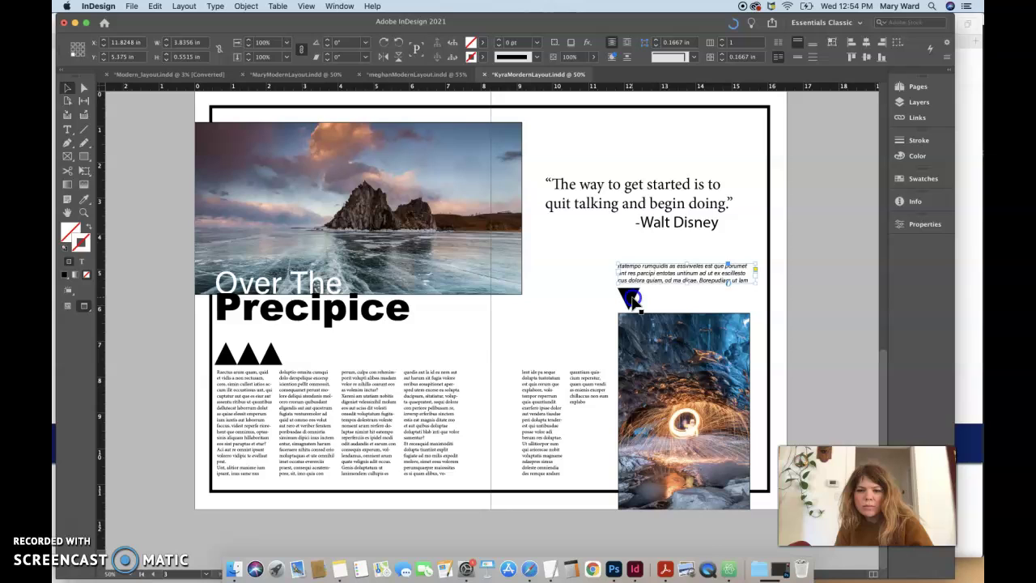
click(631, 300)
click(504, 231)
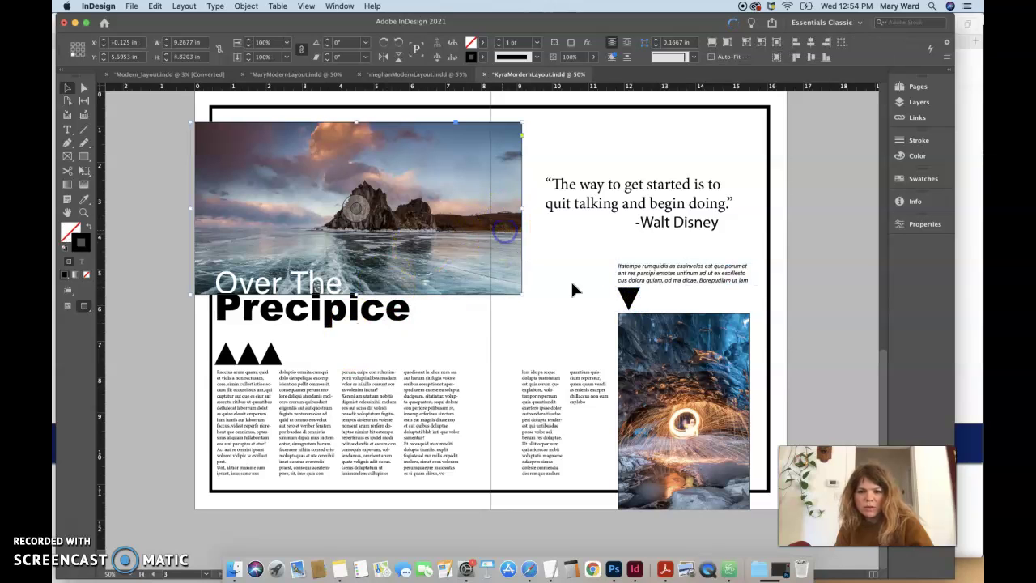
shift+click(689, 381)
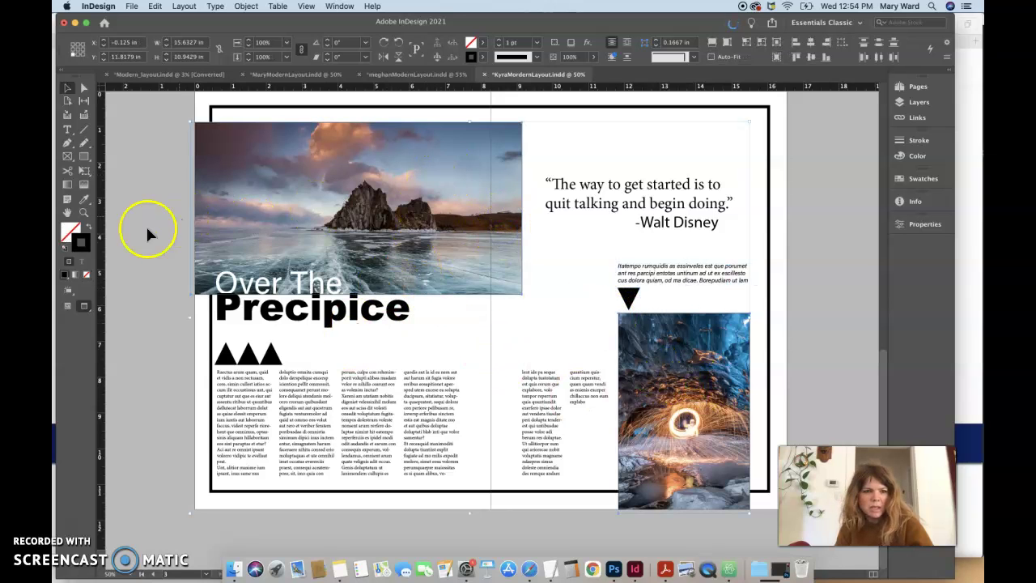
click(86, 275)
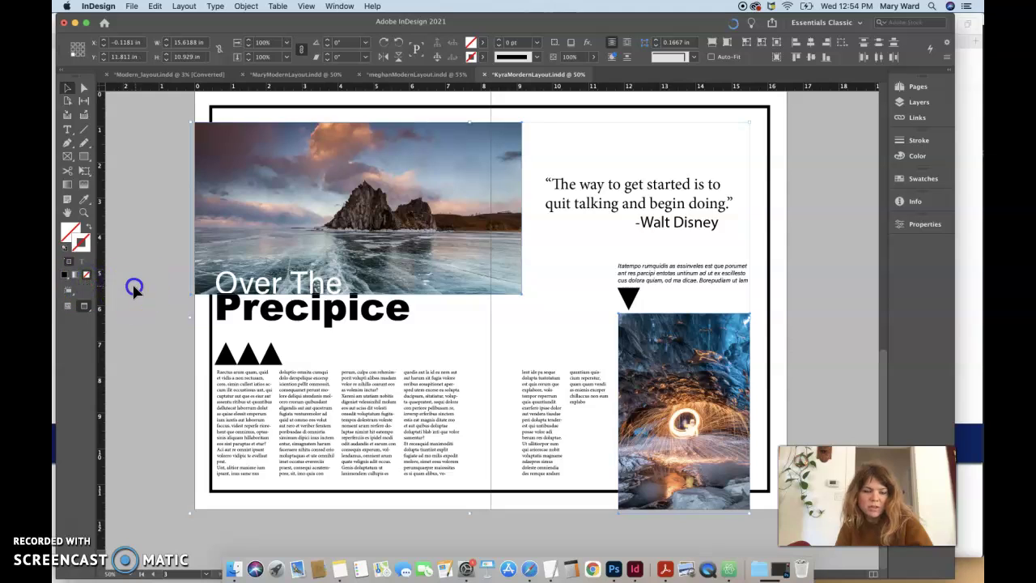
click(135, 290)
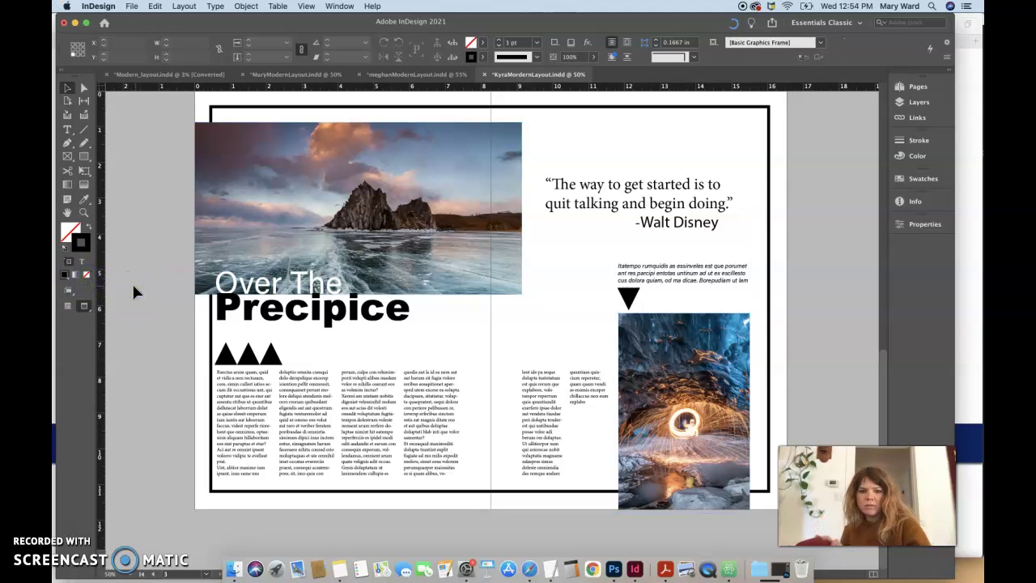
Narrow the small italic text frame to 3.676 in, then select both body text frames.
click(632, 204)
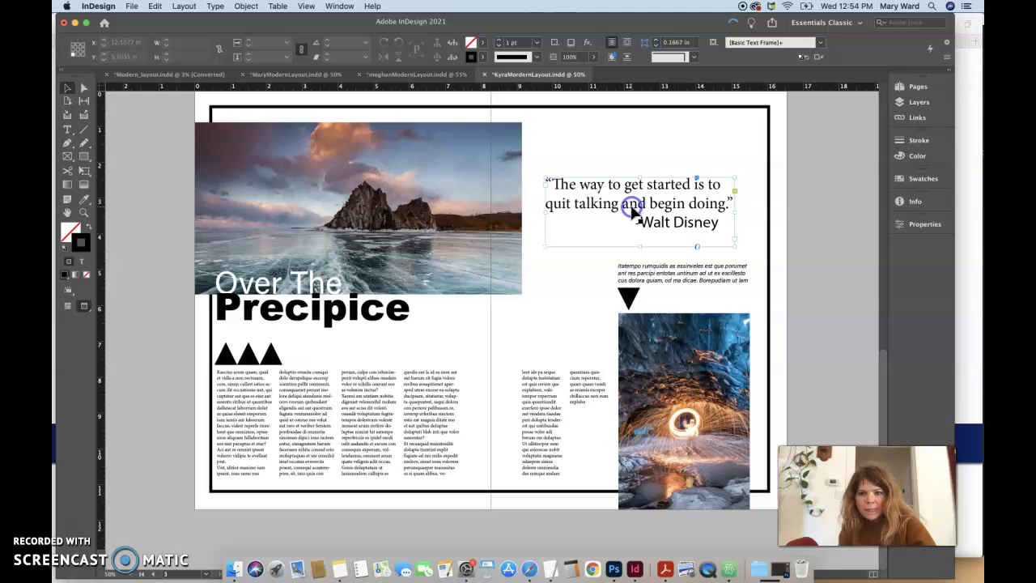
click(806, 259)
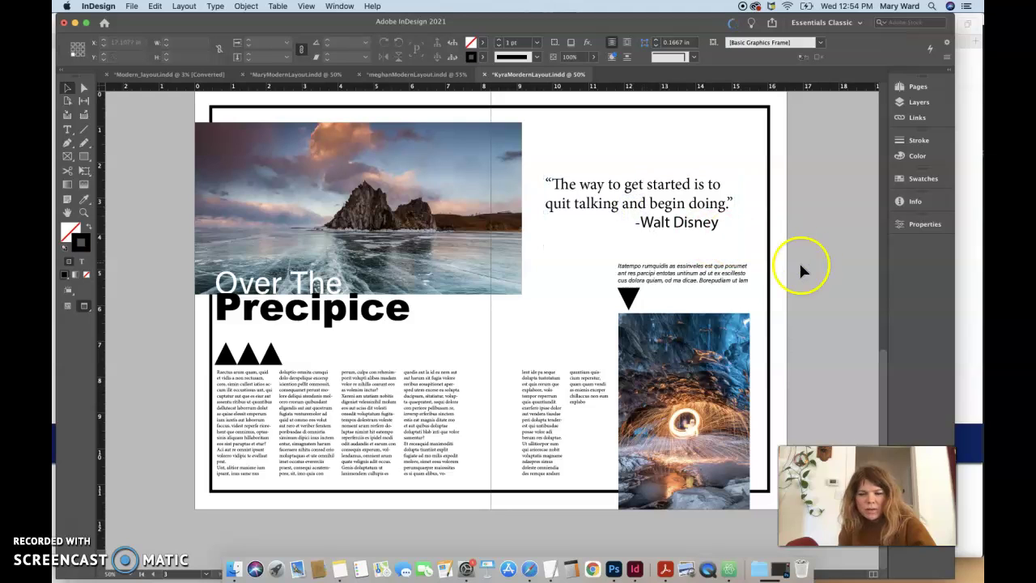
click(726, 276)
drag(755, 272, 749, 274)
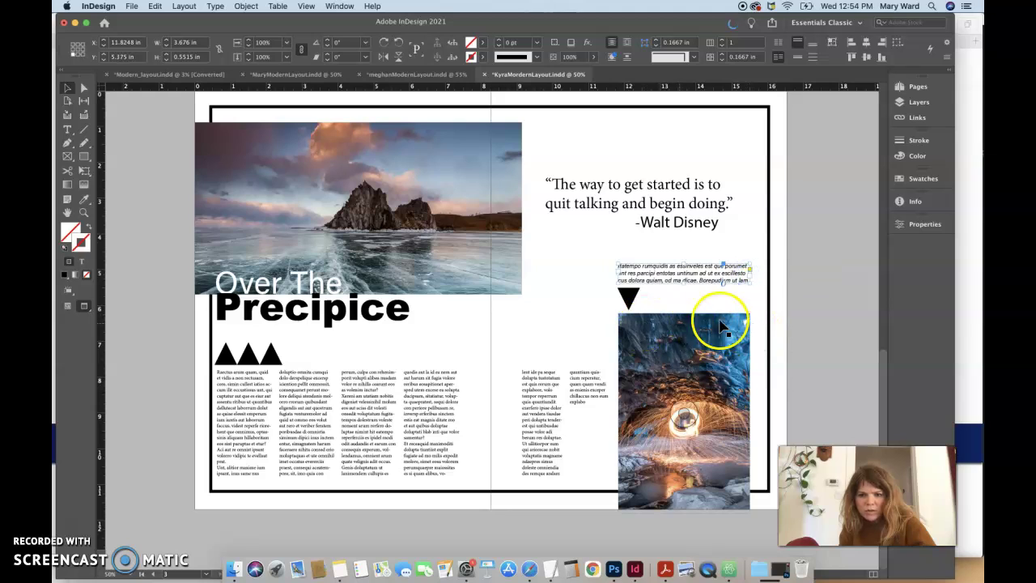
click(844, 296)
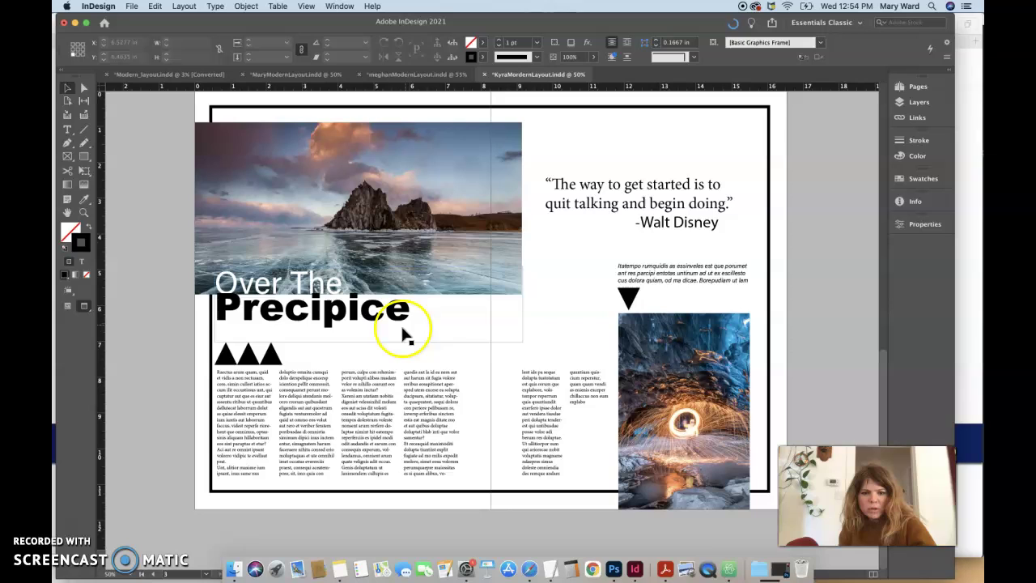
click(534, 412)
shift+click(405, 421)
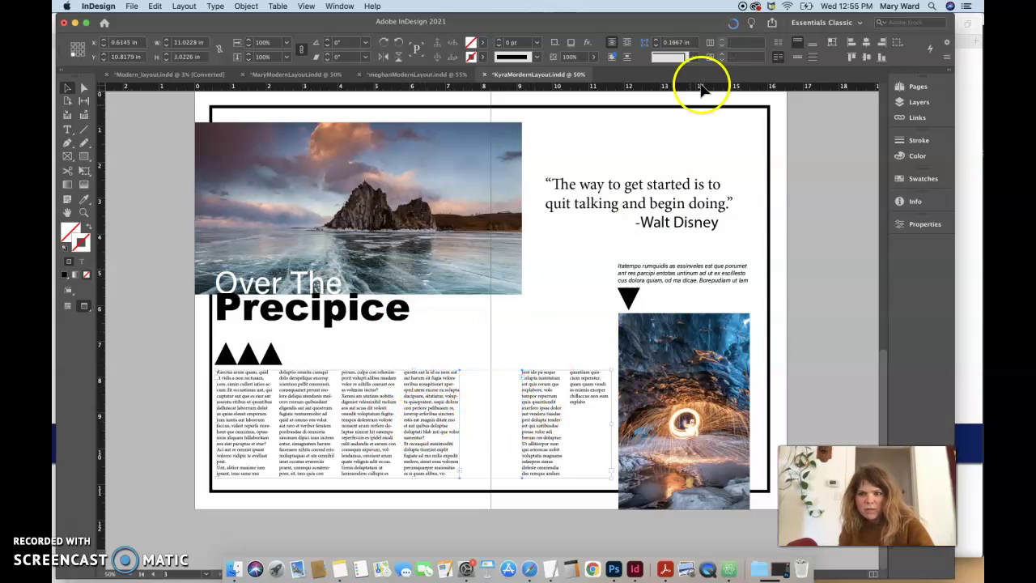
click(847, 58)
click(916, 226)
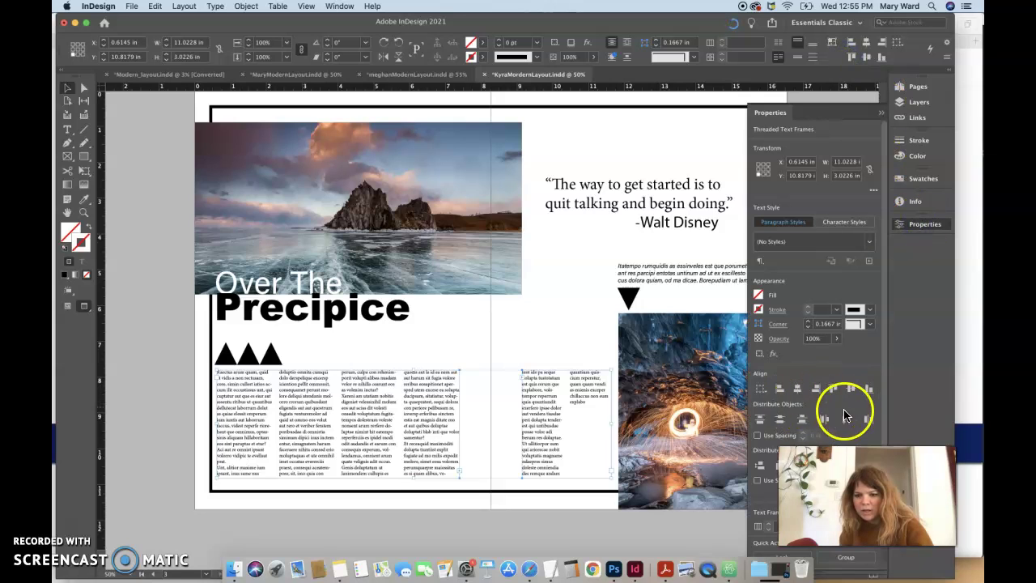
click(877, 114)
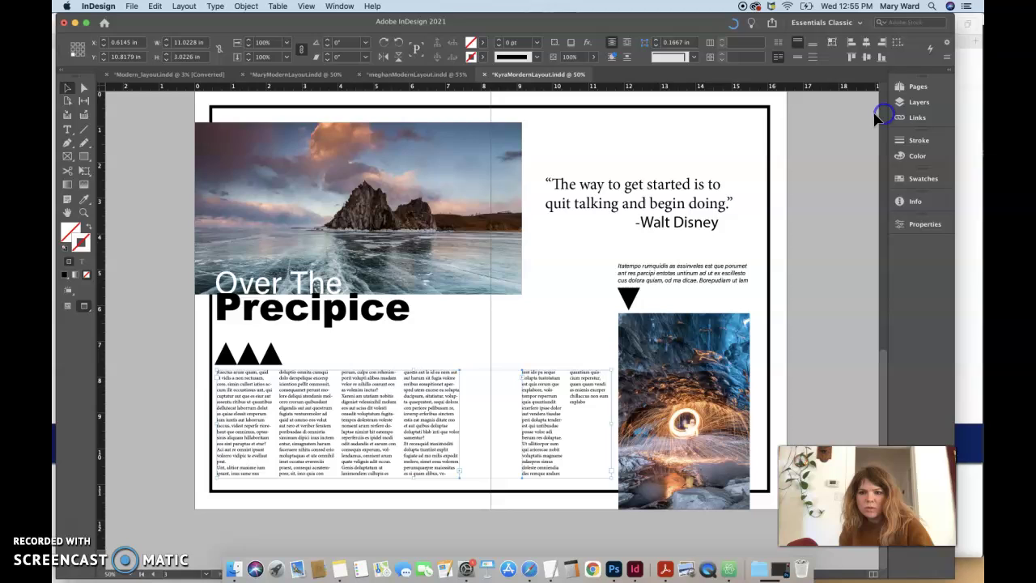
click(815, 178)
click(804, 191)
key(w)
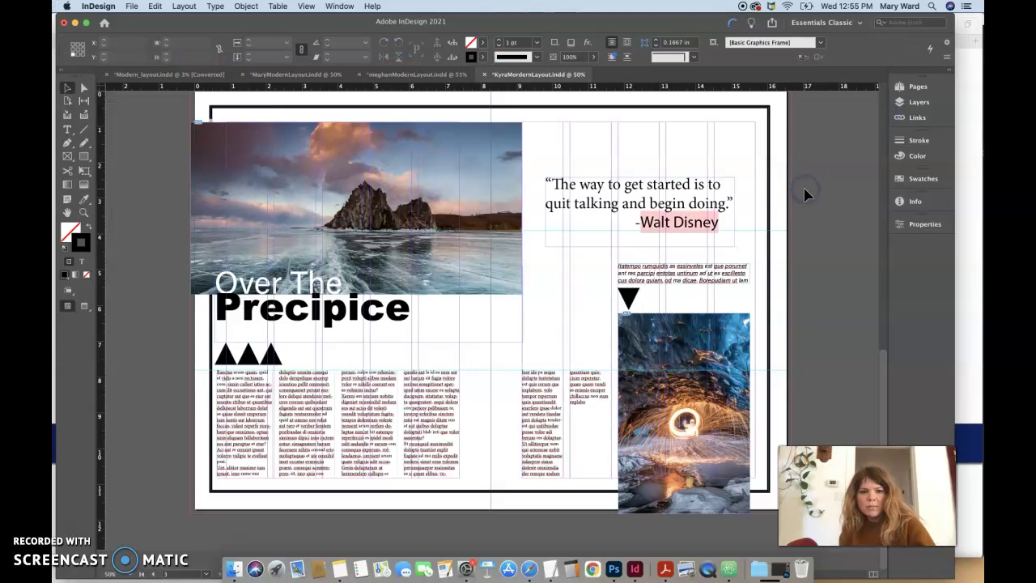
key(w)
click(705, 231)
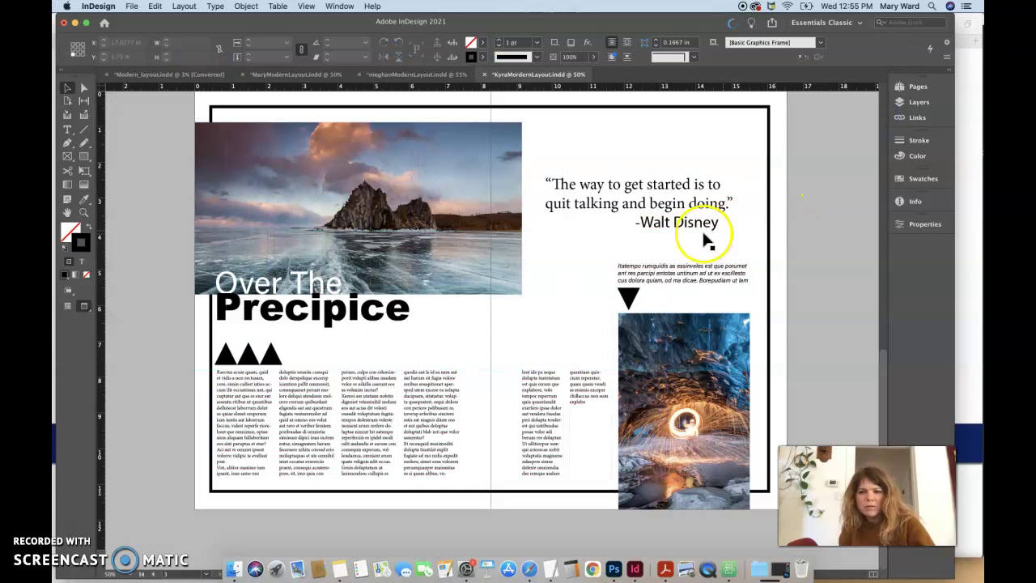
click(773, 235)
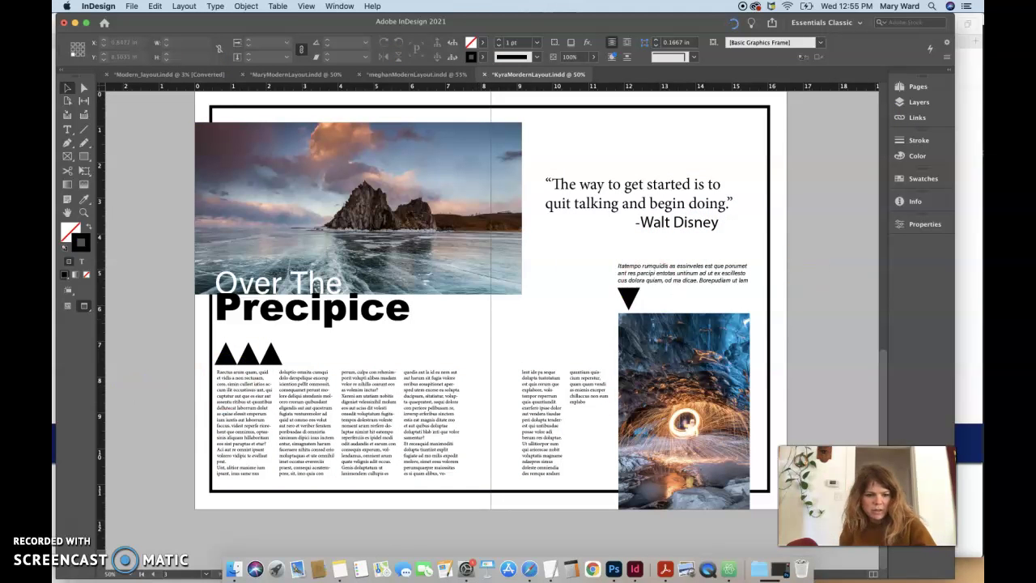